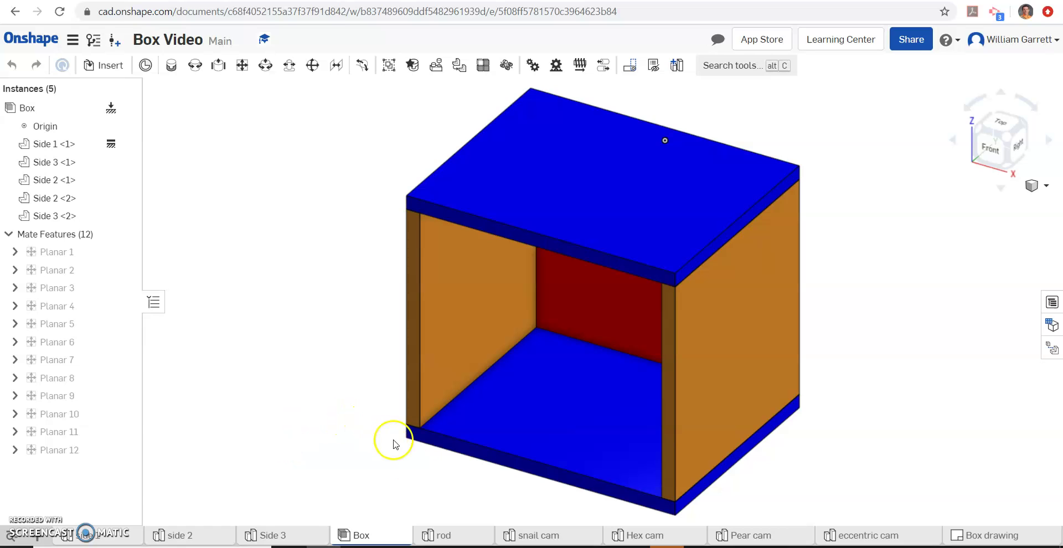
- After viewing the rod part, insert one rod instance into the Box assembly beside the box
click(432, 535)
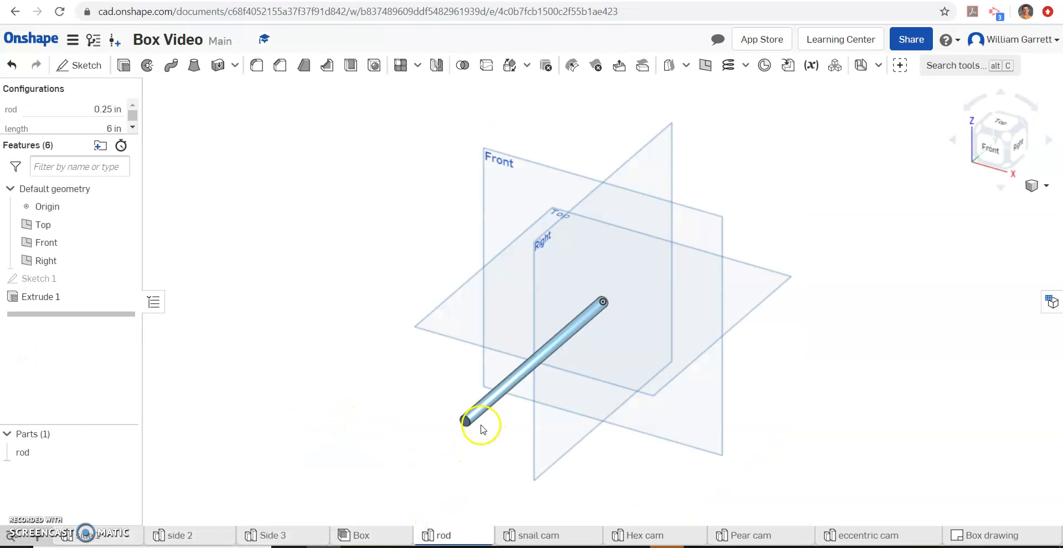
click(357, 535)
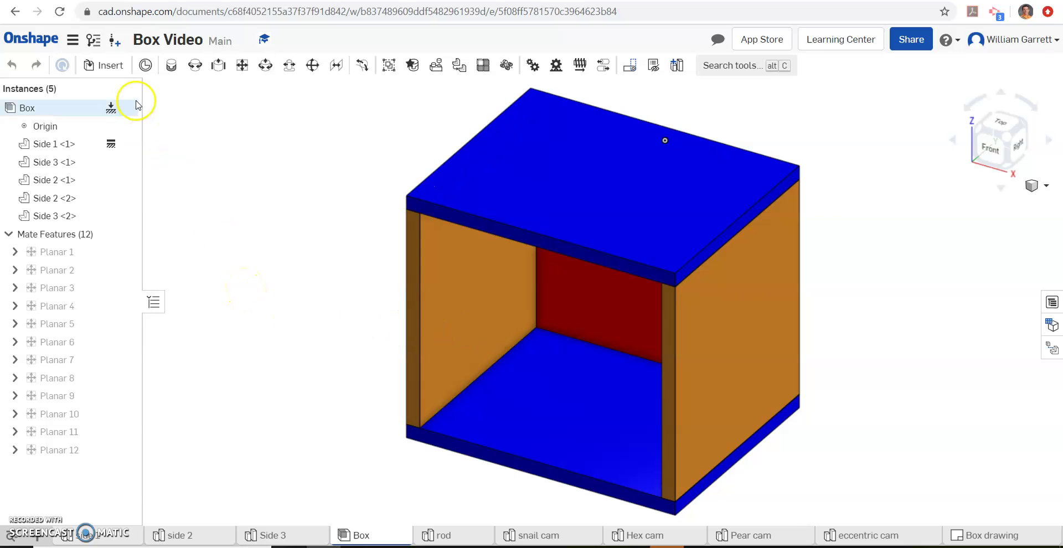
click(109, 67)
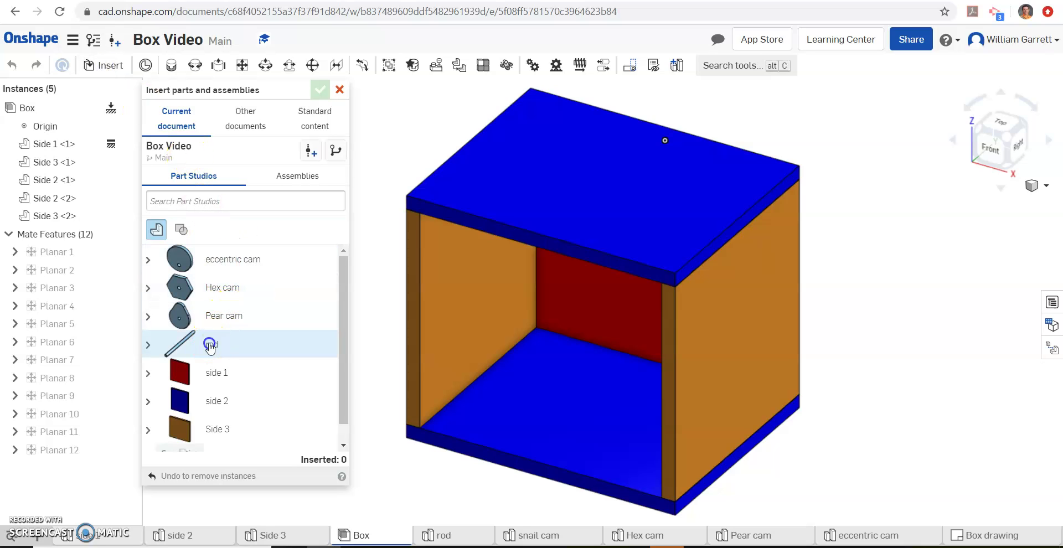
click(208, 344)
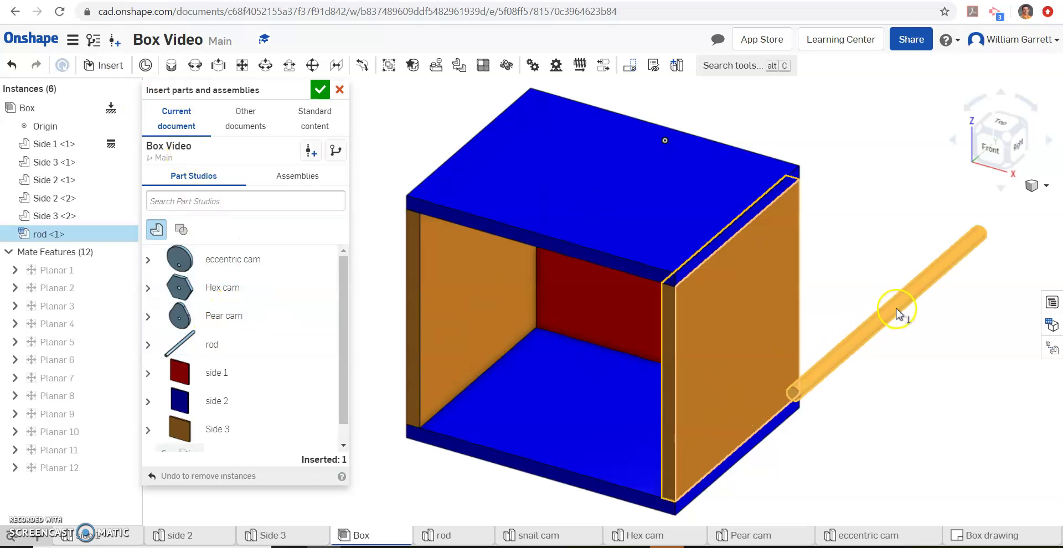
click(920, 304)
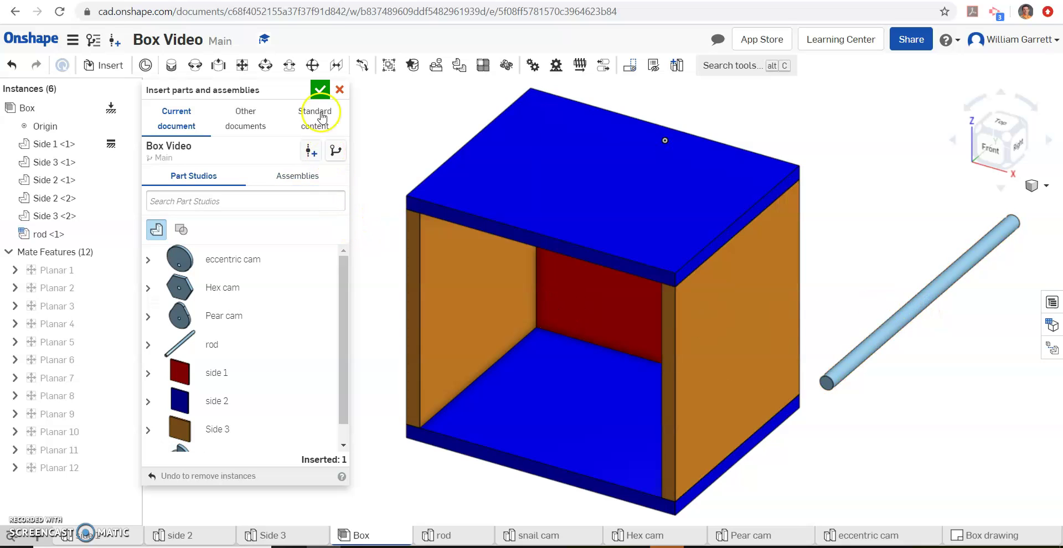
click(320, 91)
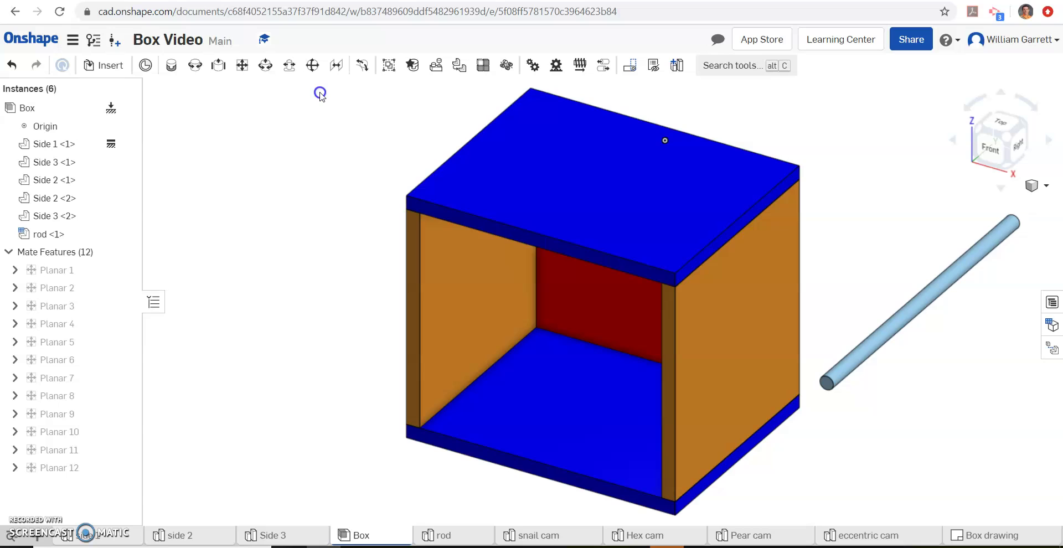
right_click(867, 358)
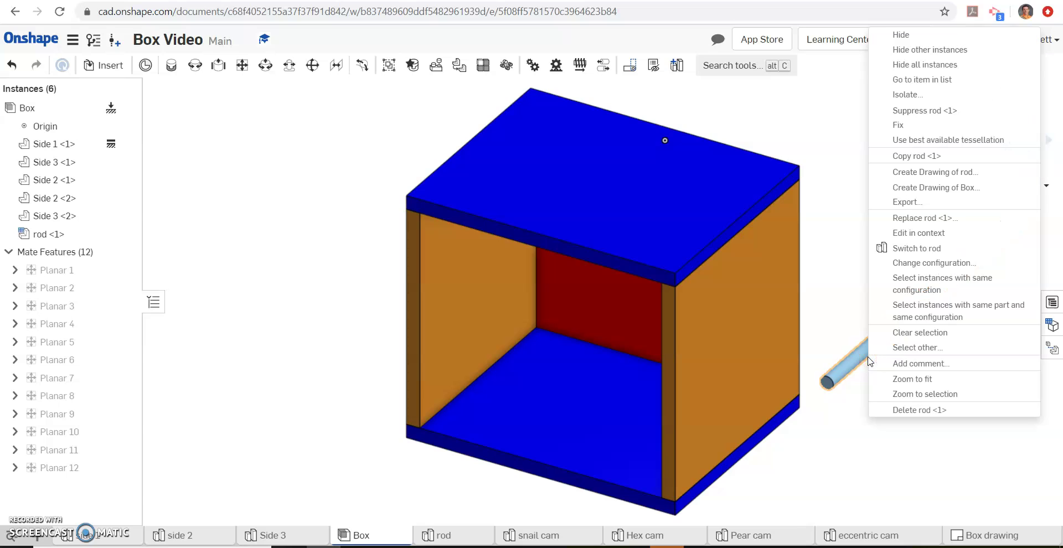
click(912, 264)
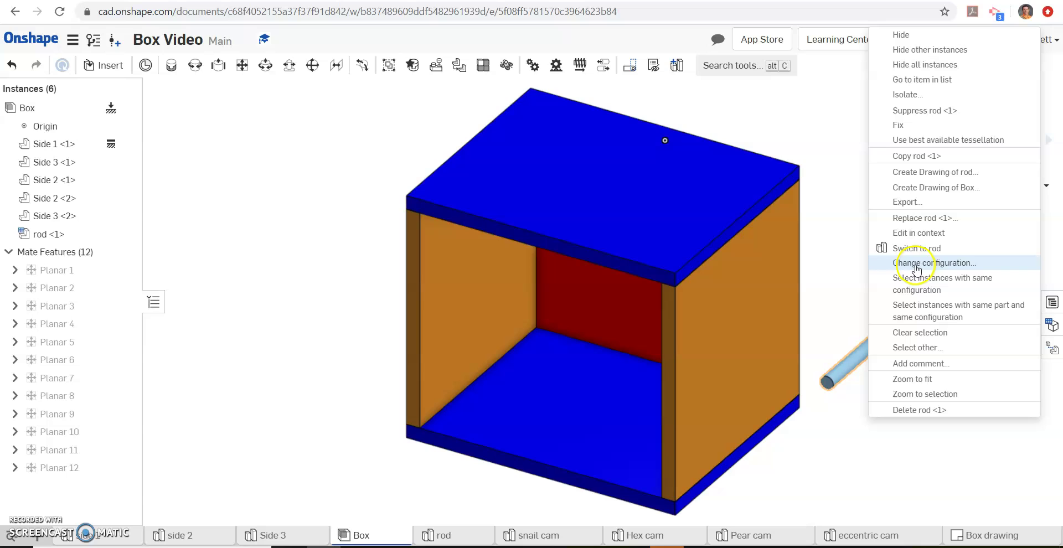
click(827, 274)
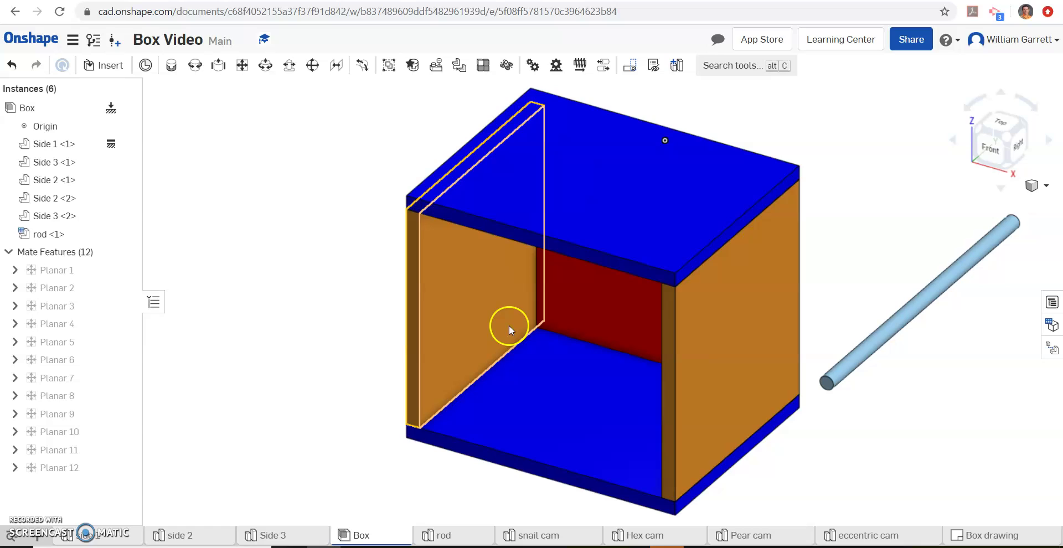
- Identify the right side panel as Side 3 and open the Side 3 Part Studio
click(712, 347)
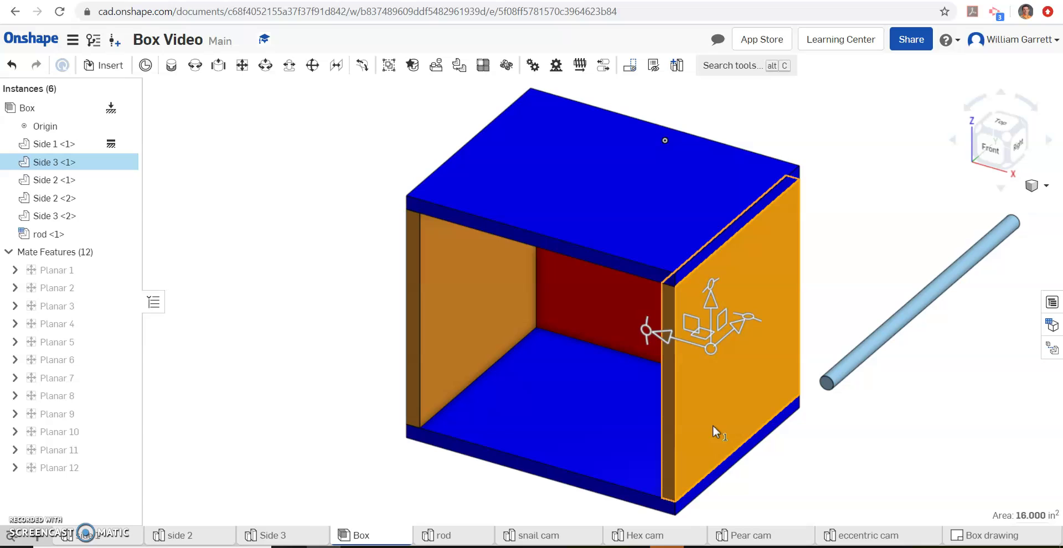
click(269, 535)
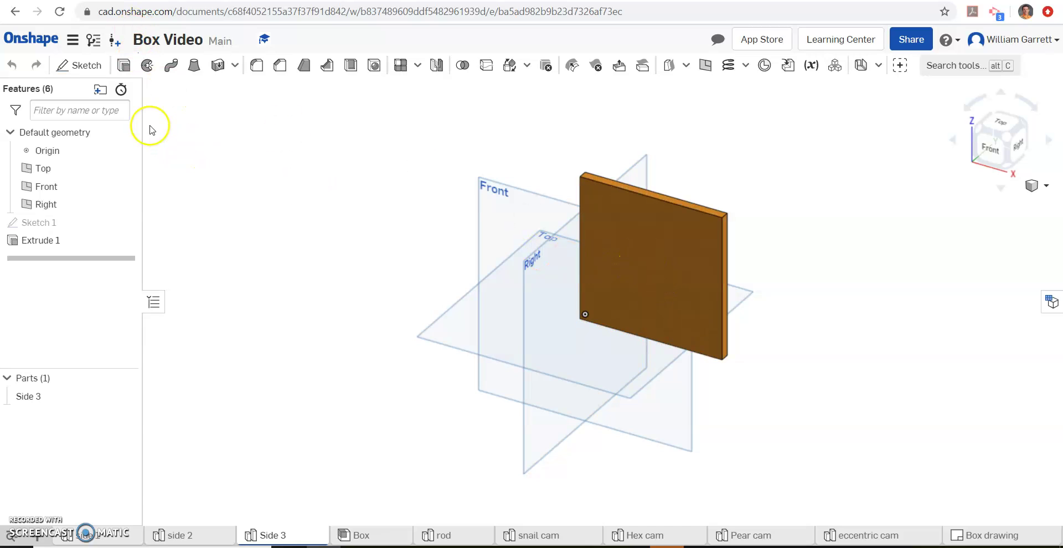
- Start Sketch 2 on the Side 3 plate face, viewed from Front, and draw a circle near the top
click(69, 63)
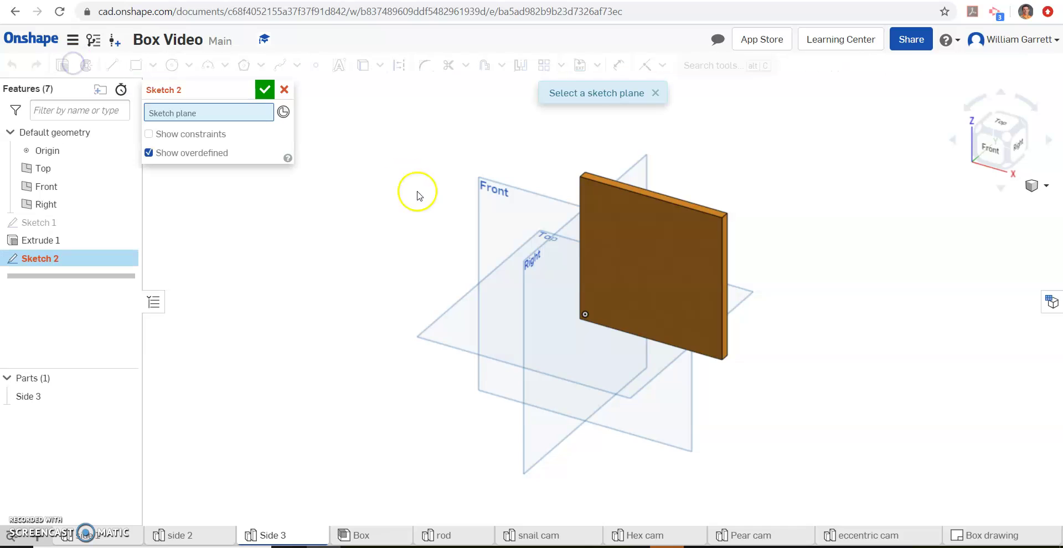
click(664, 277)
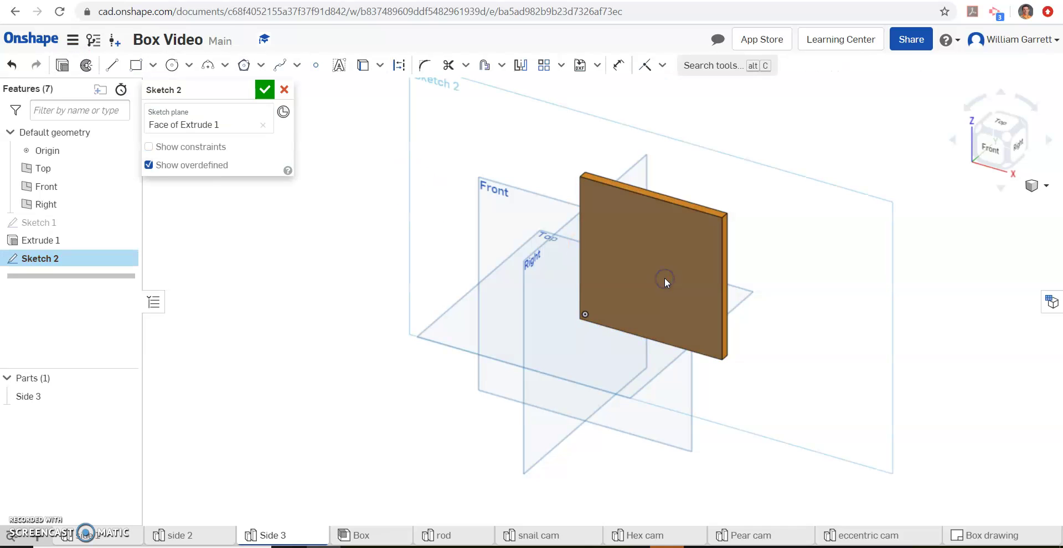
click(991, 153)
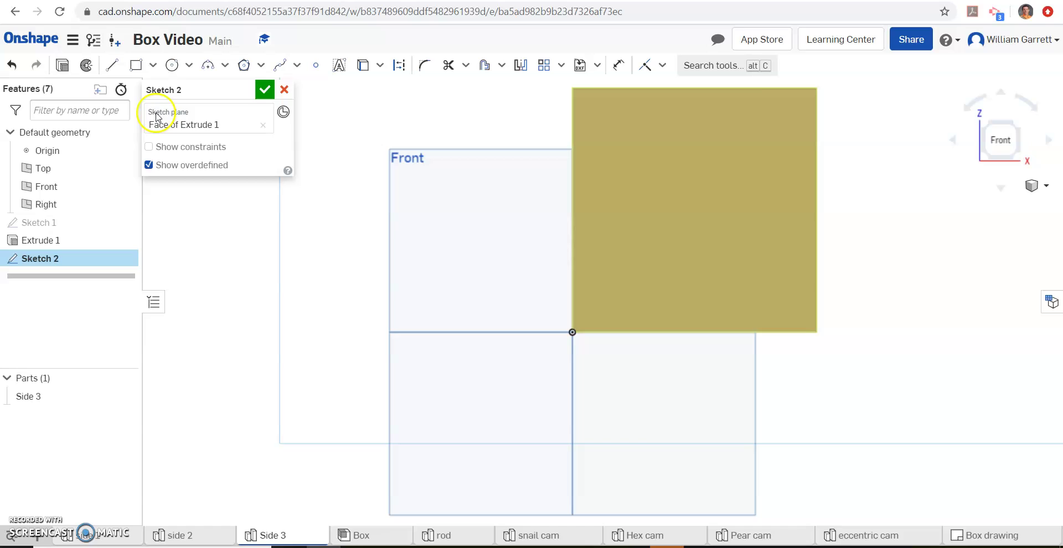
click(172, 67)
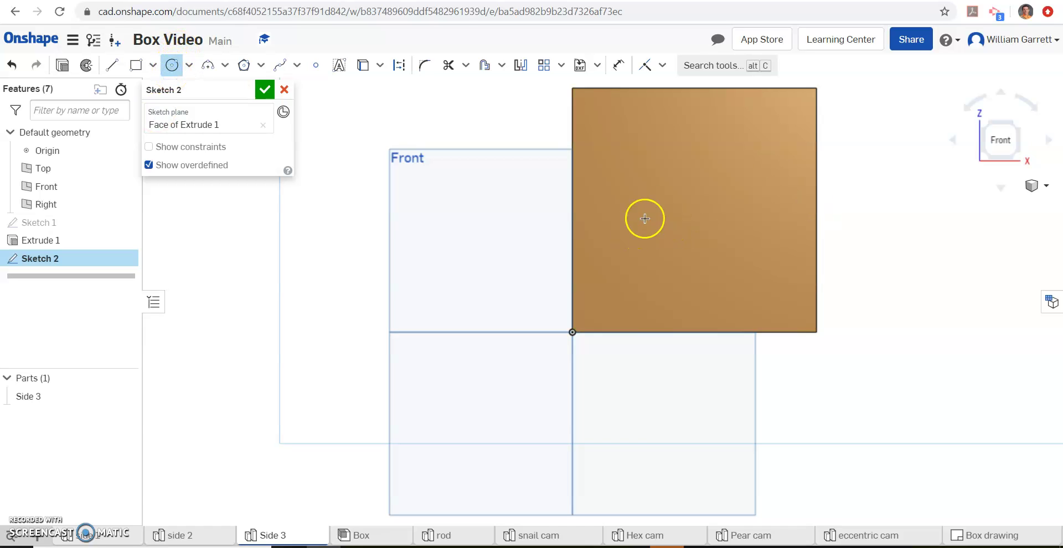
click(698, 209)
click(696, 209)
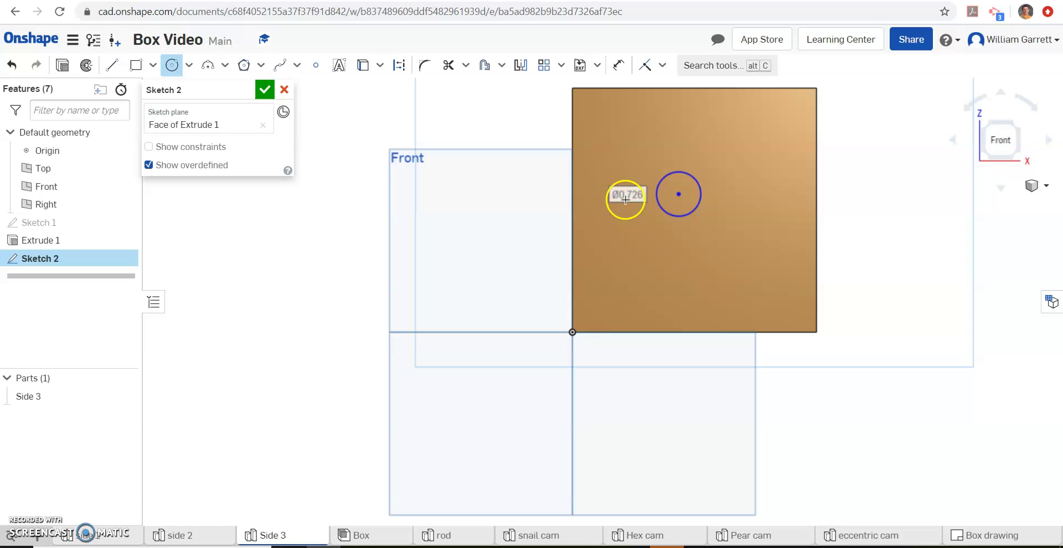
- Dimension the sketched circle to a 0.3 in diameter
click(618, 65)
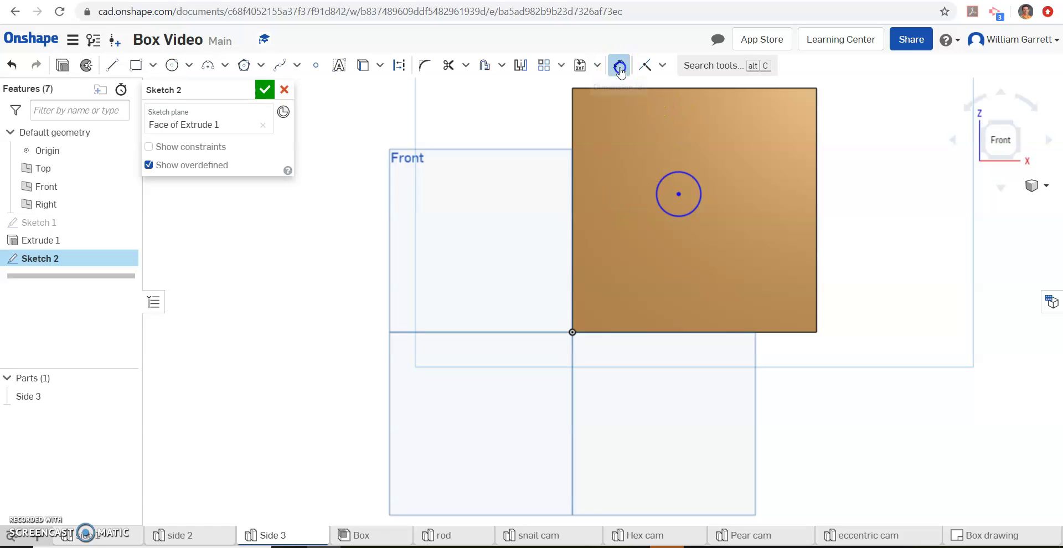
click(659, 180)
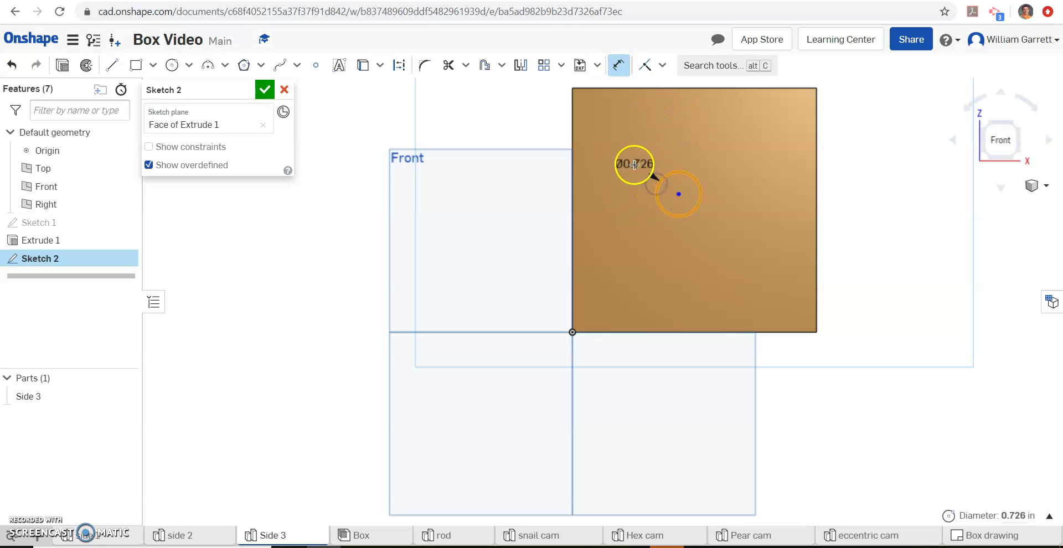
click(623, 151)
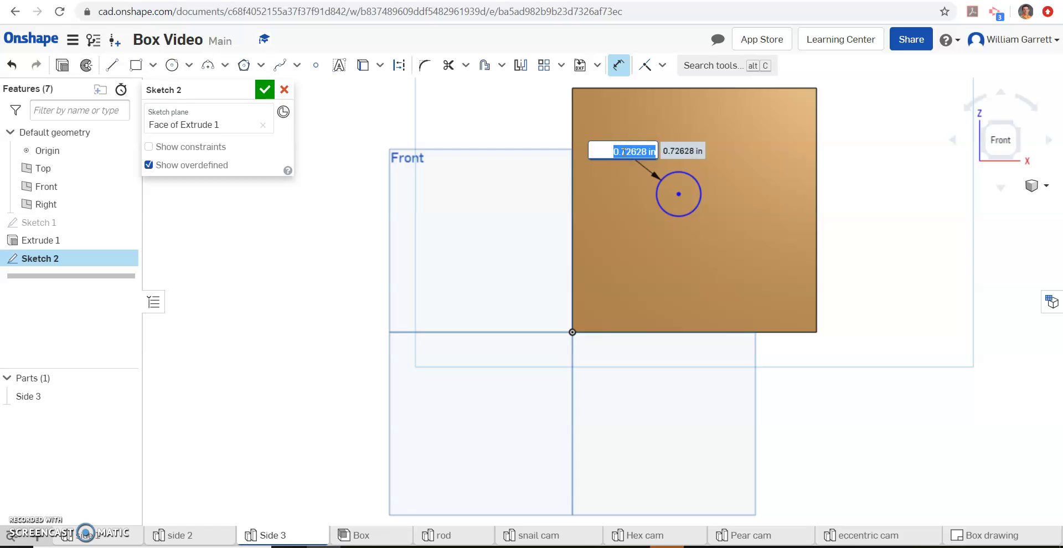
key(BackSpace)
text(.30)
key(Return)
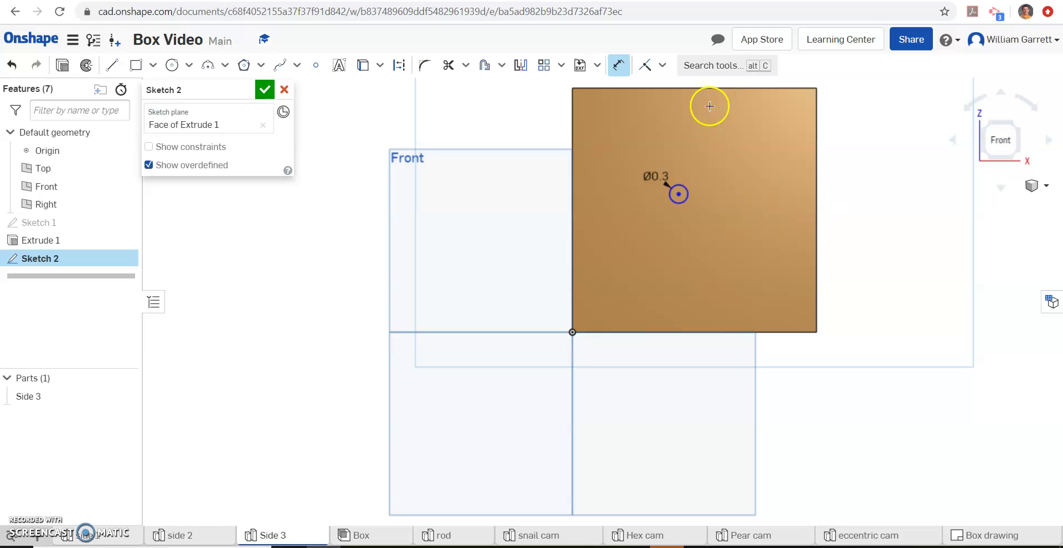
- Locate the circle 2 in below the top edge and 2 in from the left edge
click(615, 60)
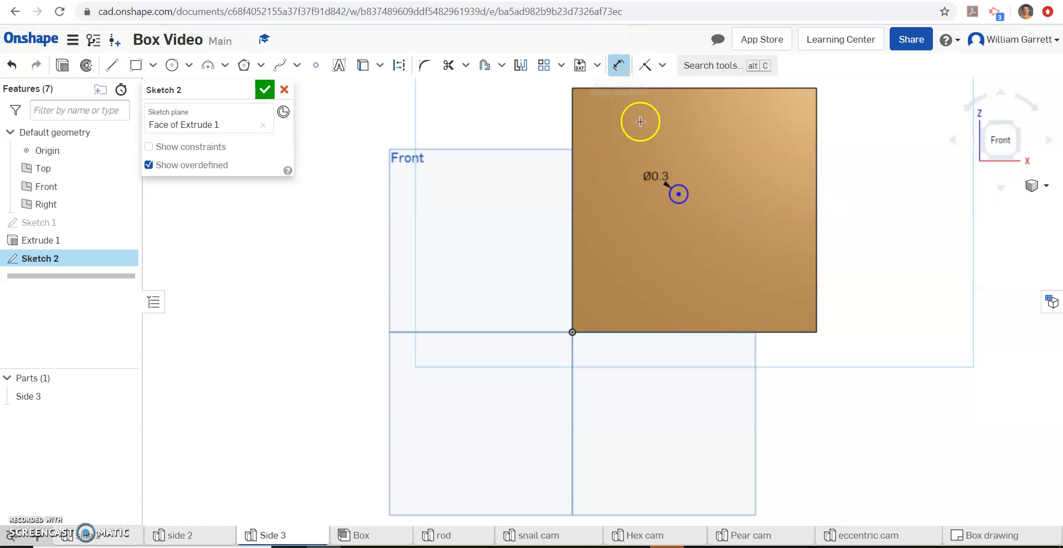
click(677, 194)
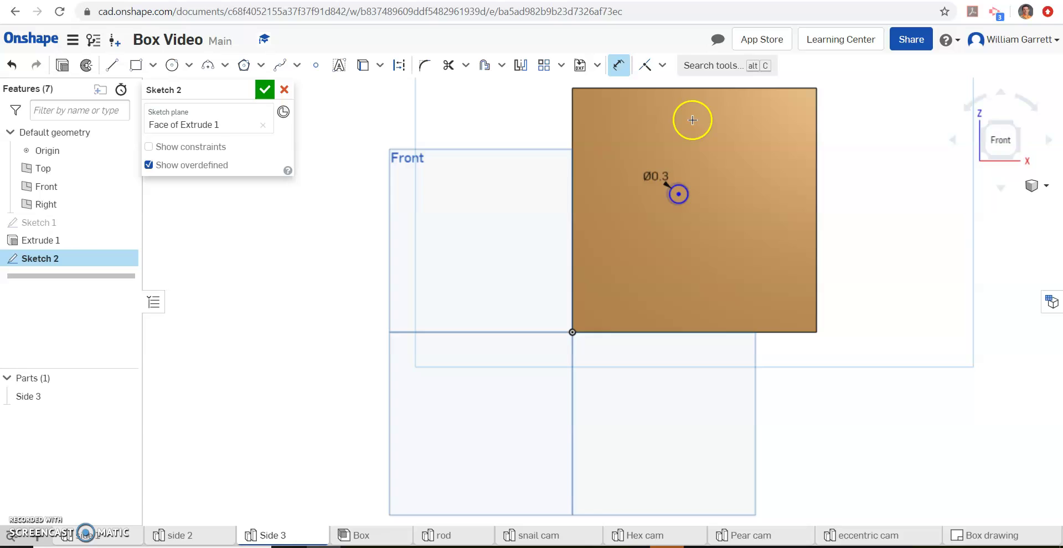
click(686, 89)
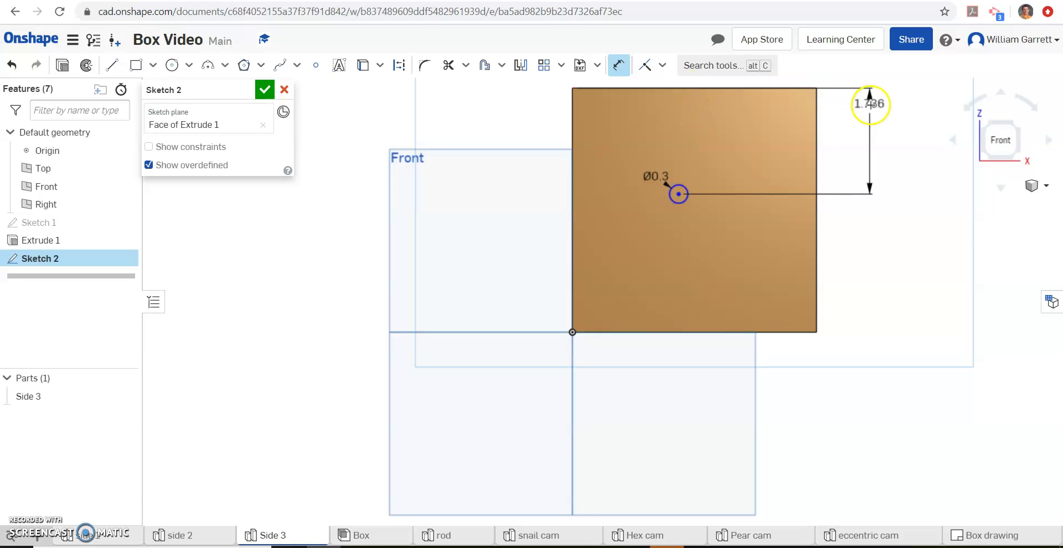
click(887, 144)
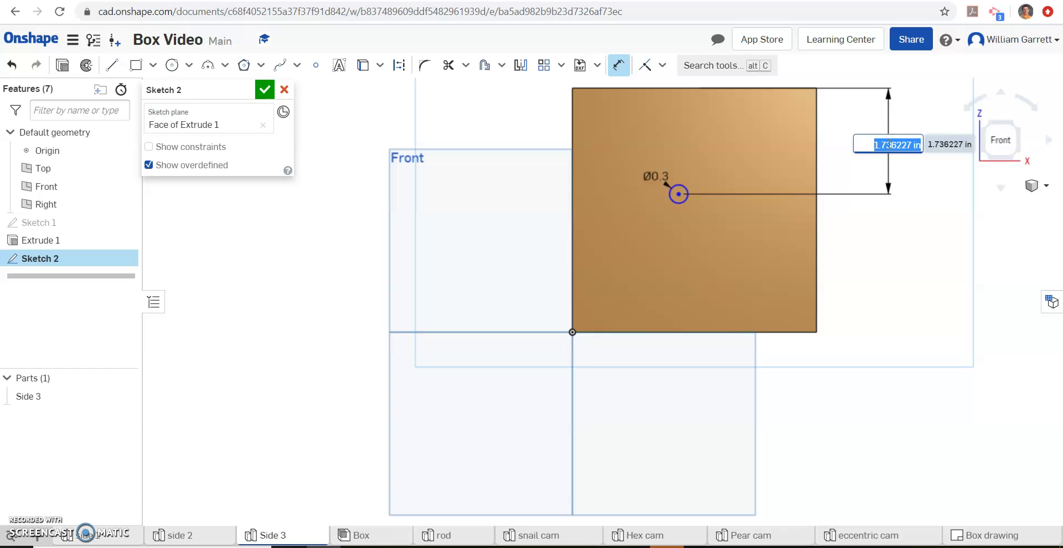
text(2)
key(Return)
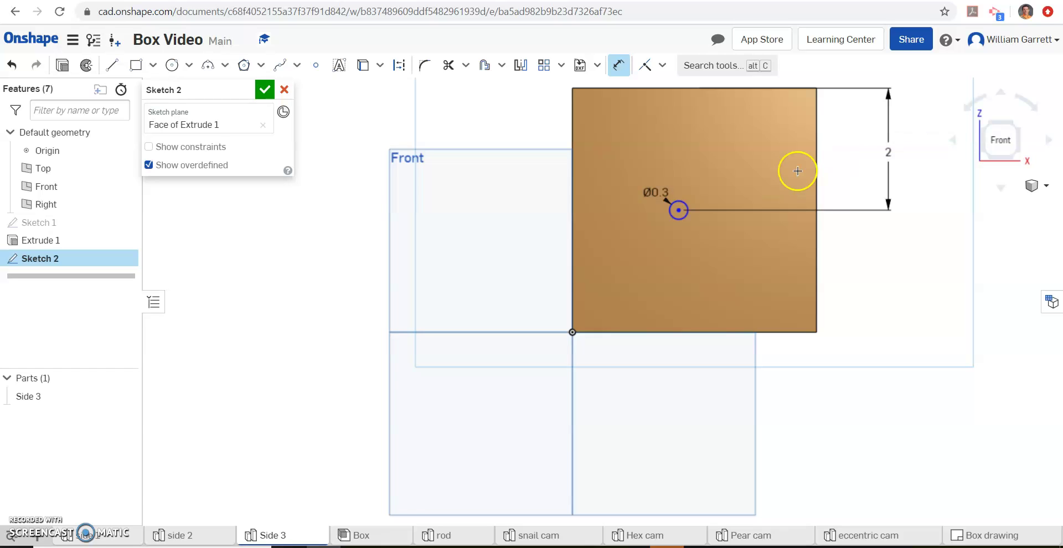
click(677, 209)
click(574, 210)
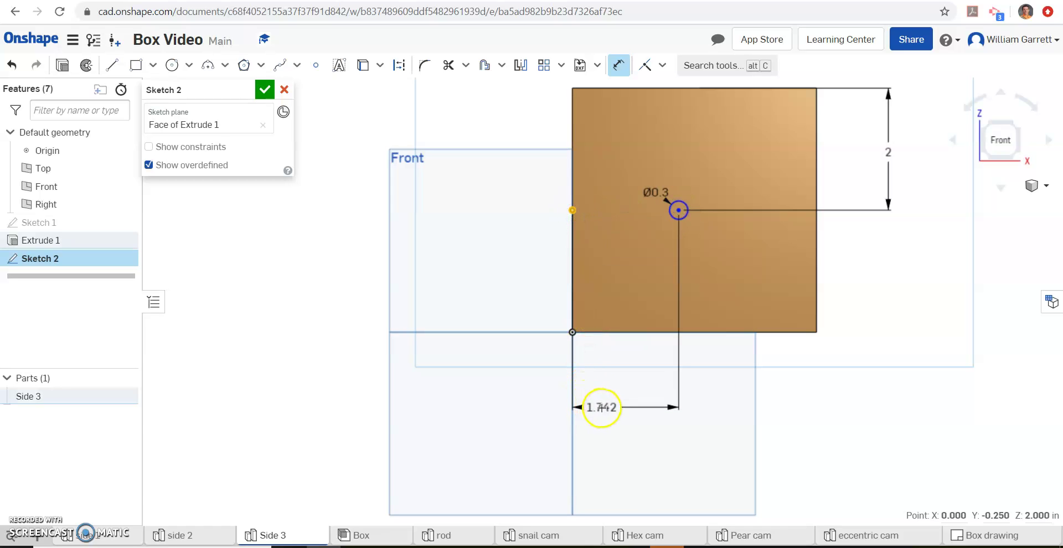
click(606, 409)
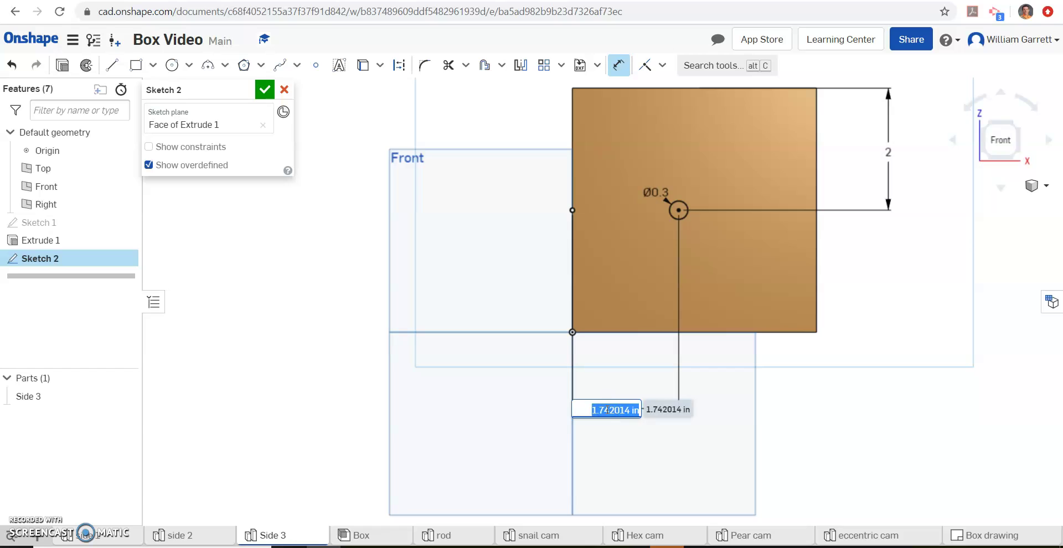
text(2)
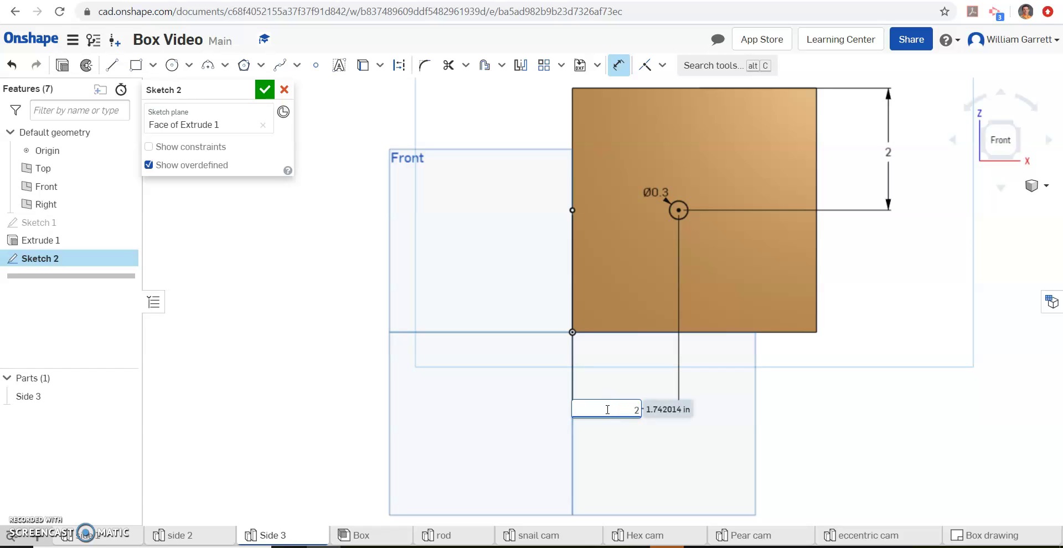
key(Return)
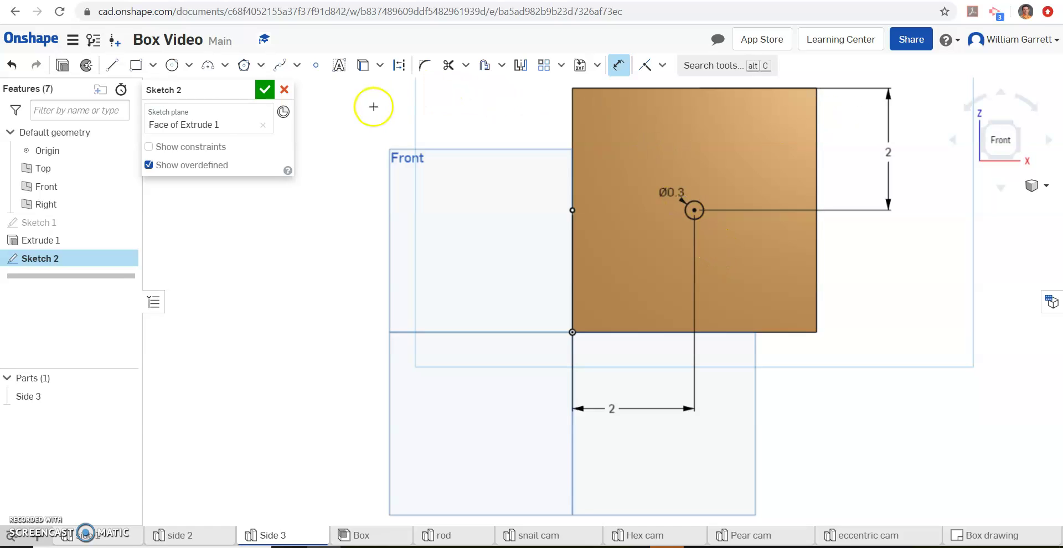
- Close Sketch 2 and cut the circle through the plate with a 1 in blind Remove extrude
click(258, 89)
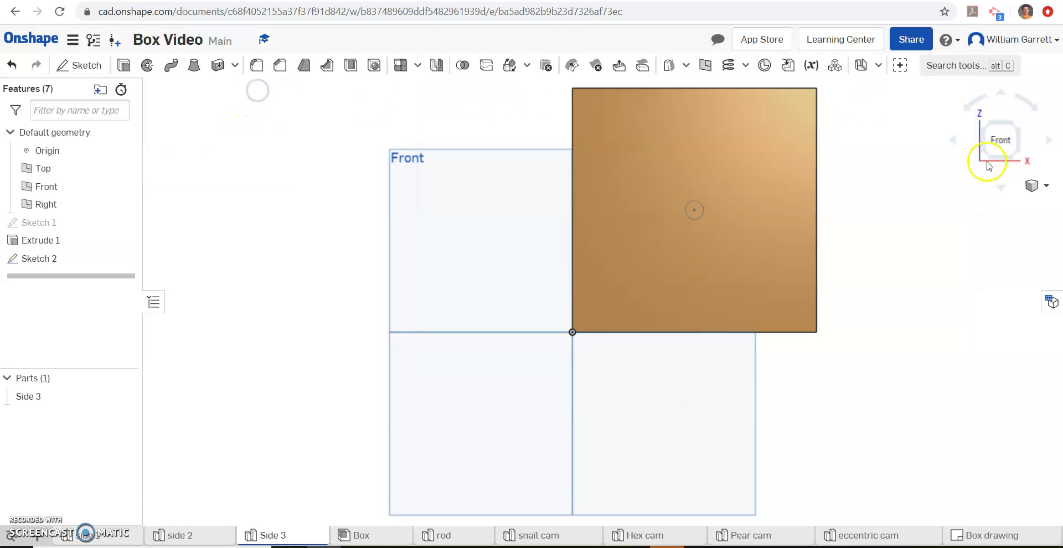
click(1018, 123)
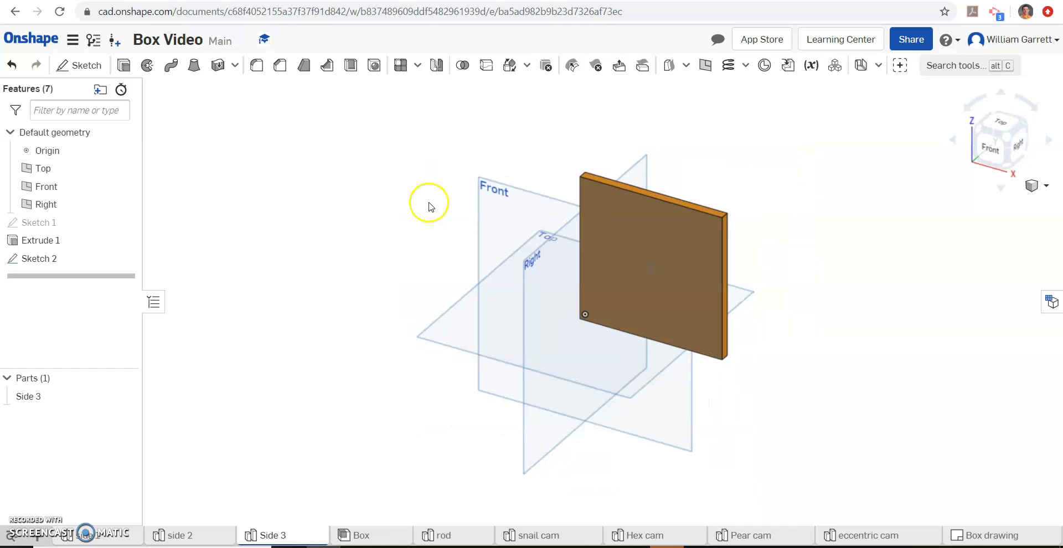
click(126, 67)
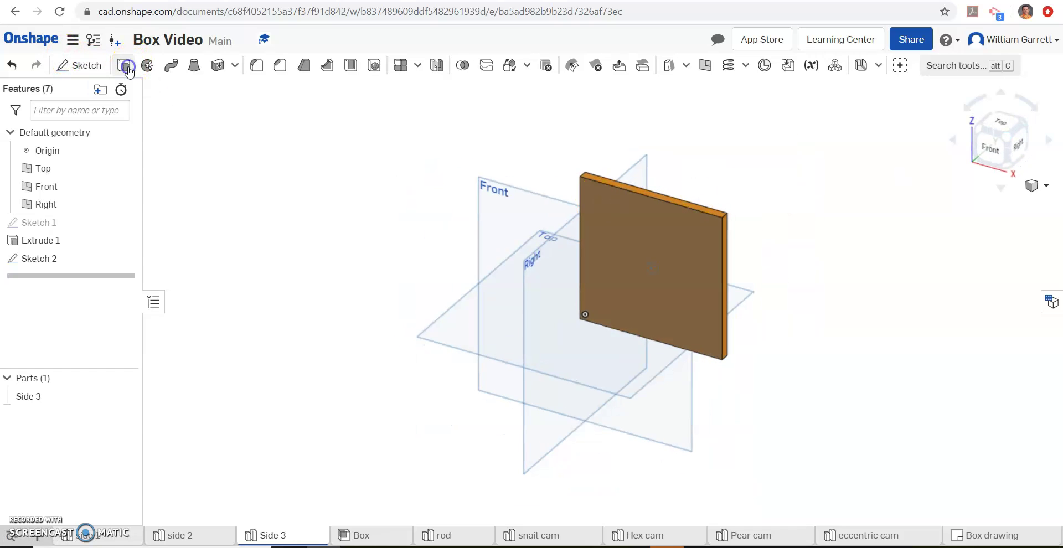
click(219, 128)
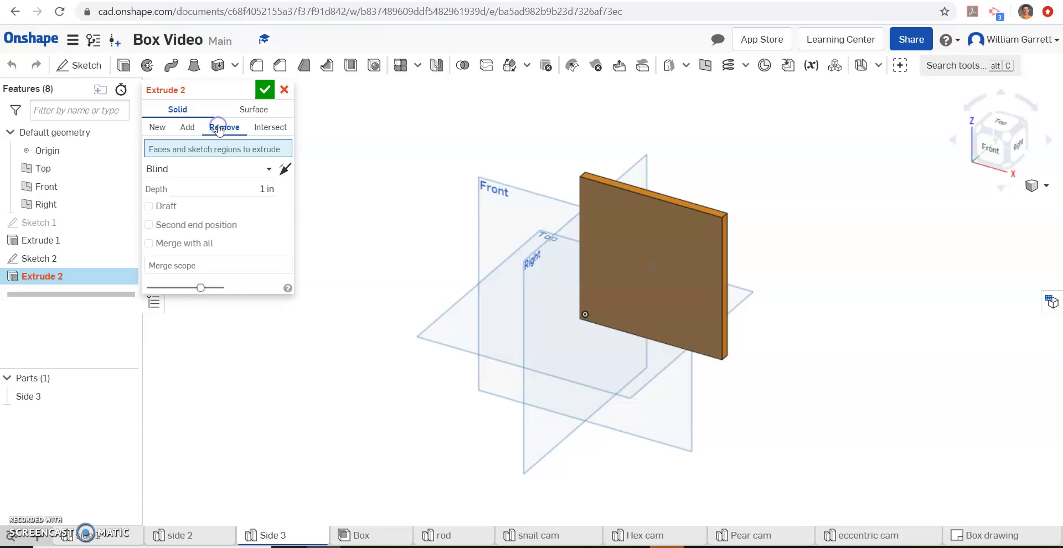
click(621, 268)
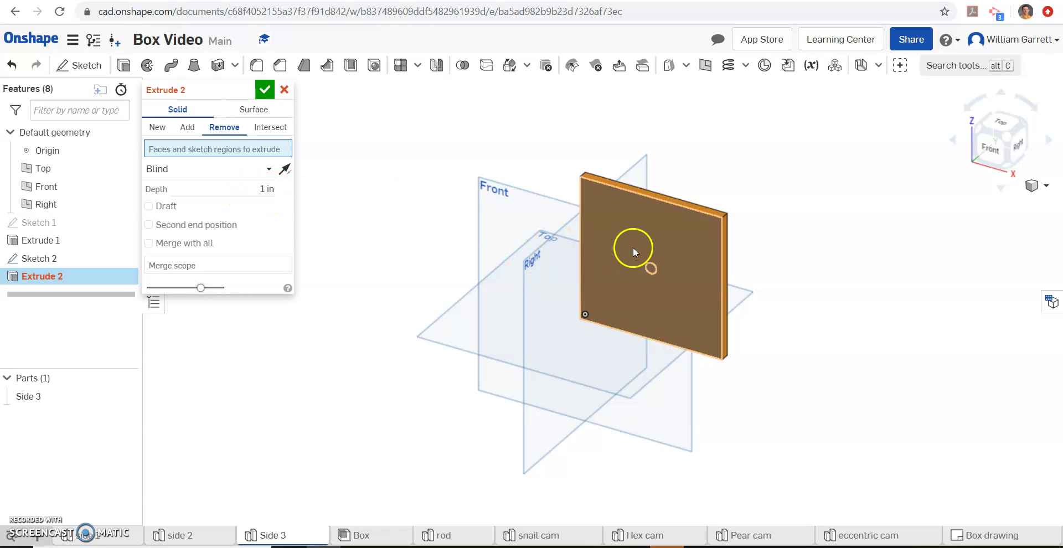
click(653, 270)
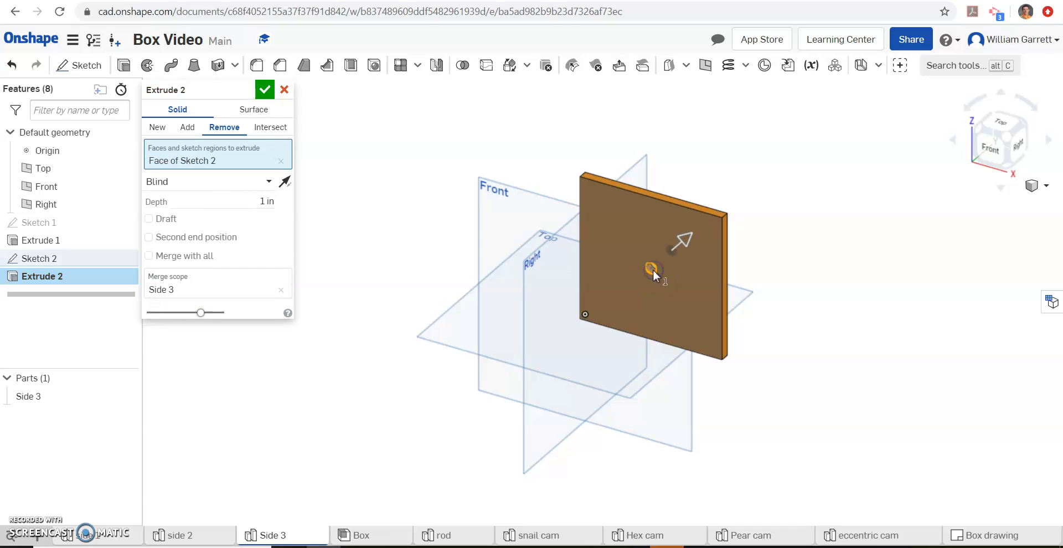
click(264, 90)
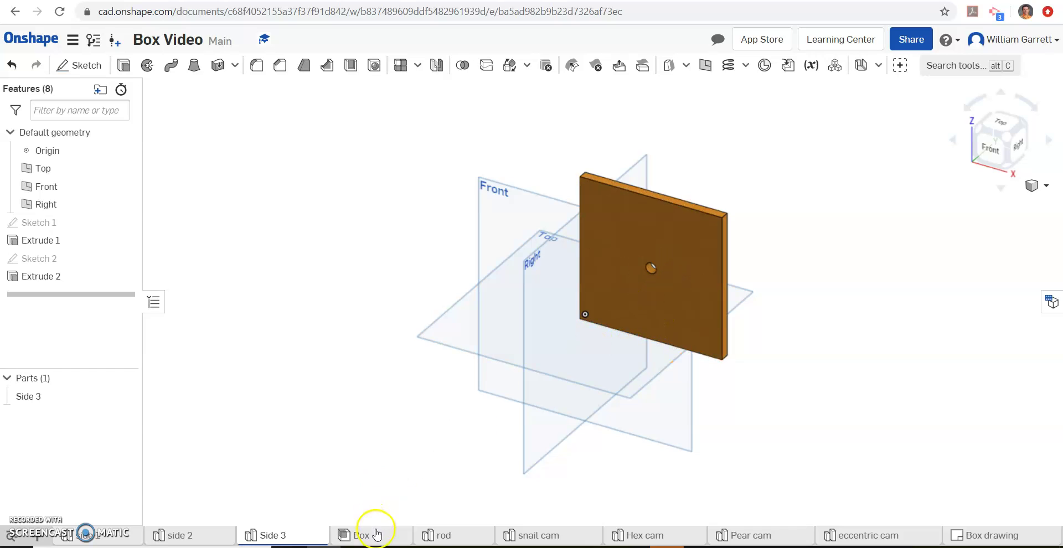
- Return to the Box assembly, where the new hole shows in both Side 3 panels
click(361, 535)
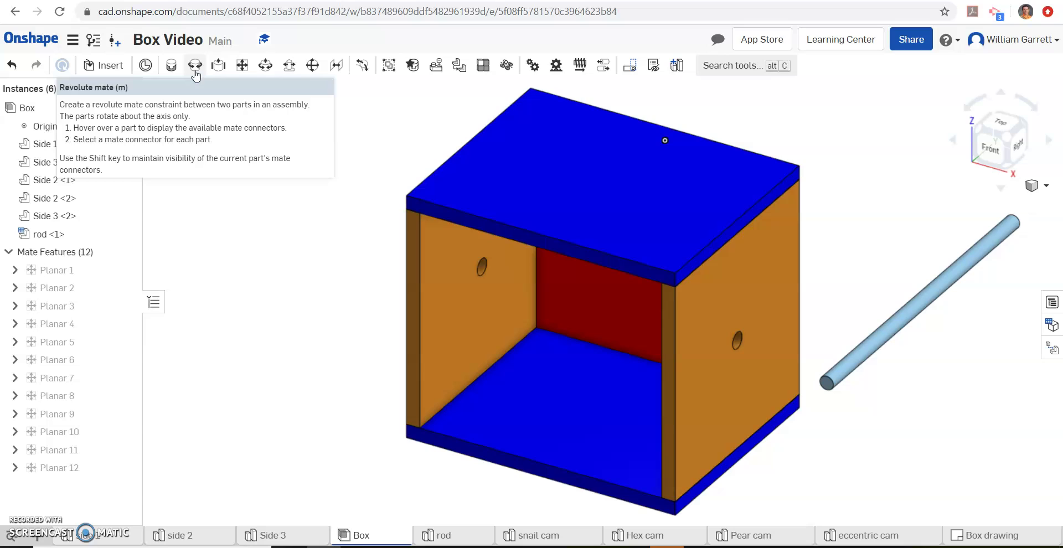
- Join the rod-end connector to the Side 3 <2> hole connector with a Revolute mate
click(195, 66)
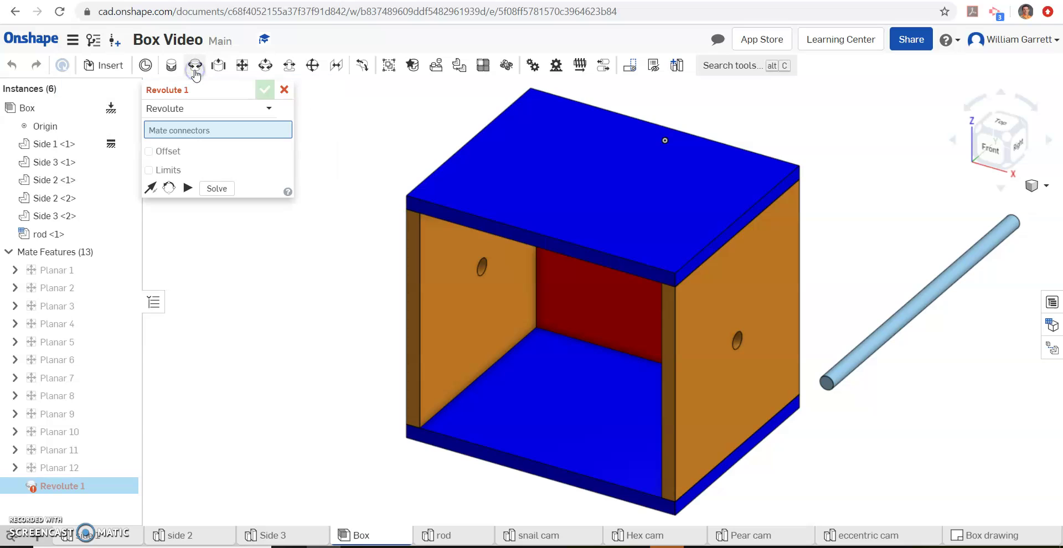
click(825, 386)
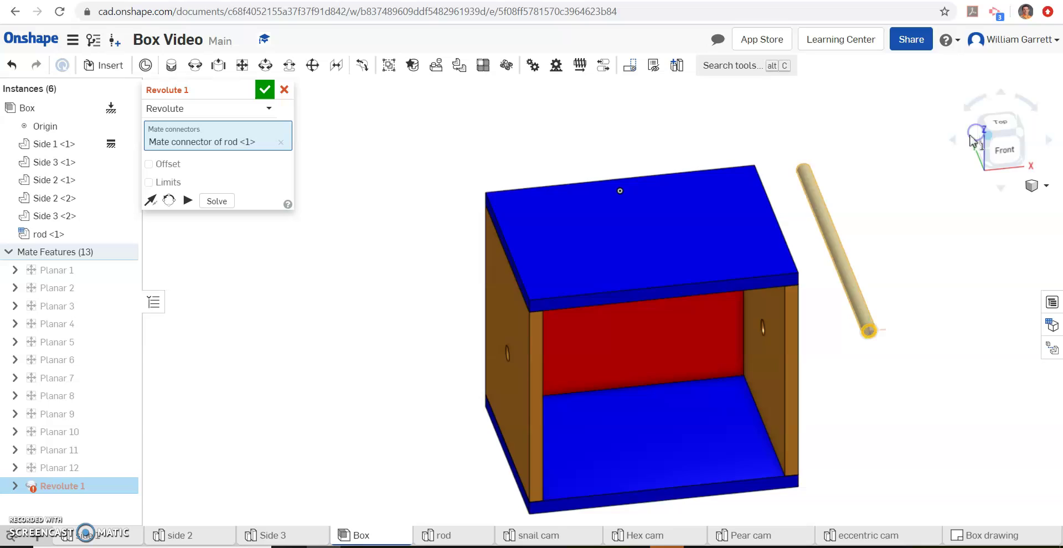
click(970, 141)
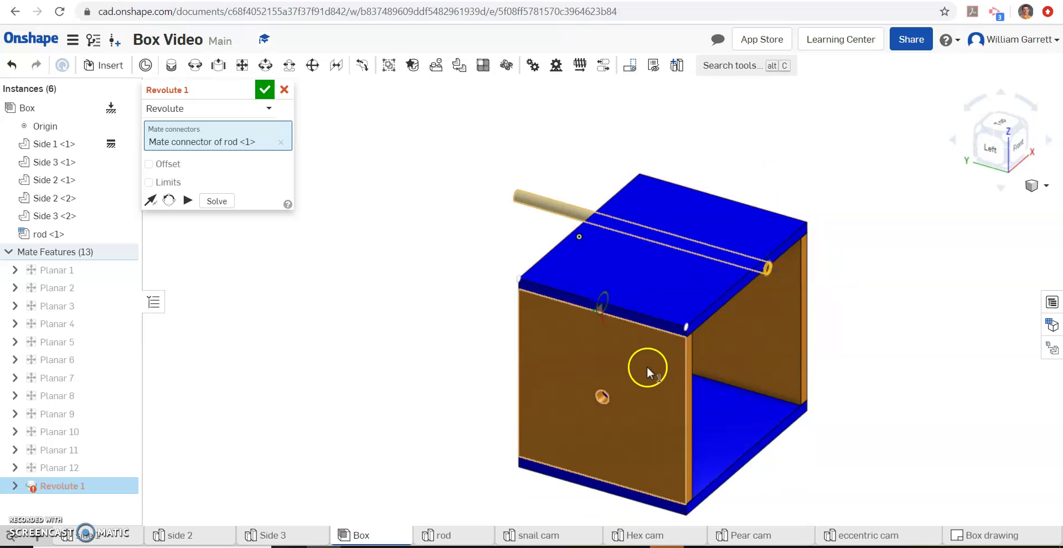
click(596, 400)
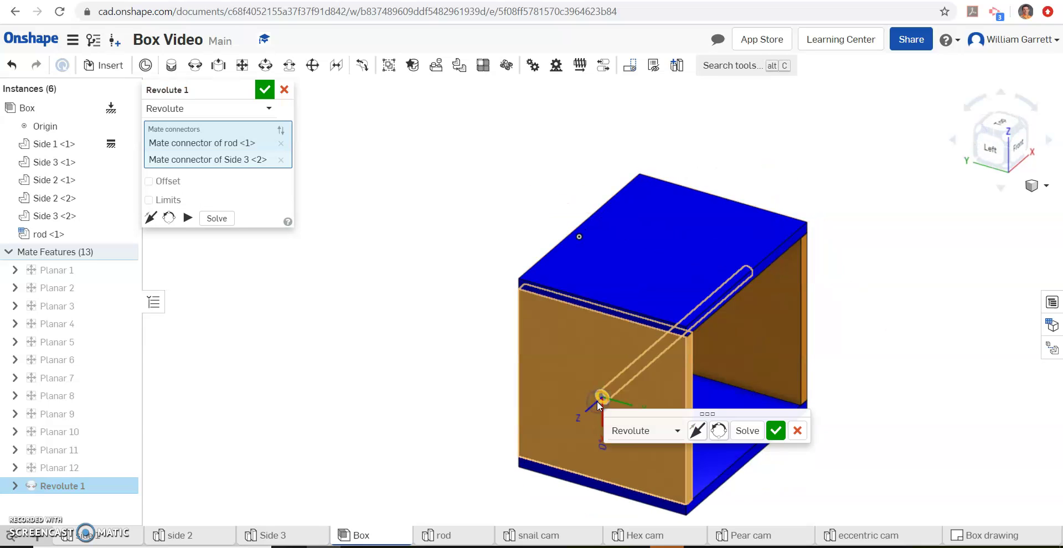
click(1021, 146)
click(1022, 133)
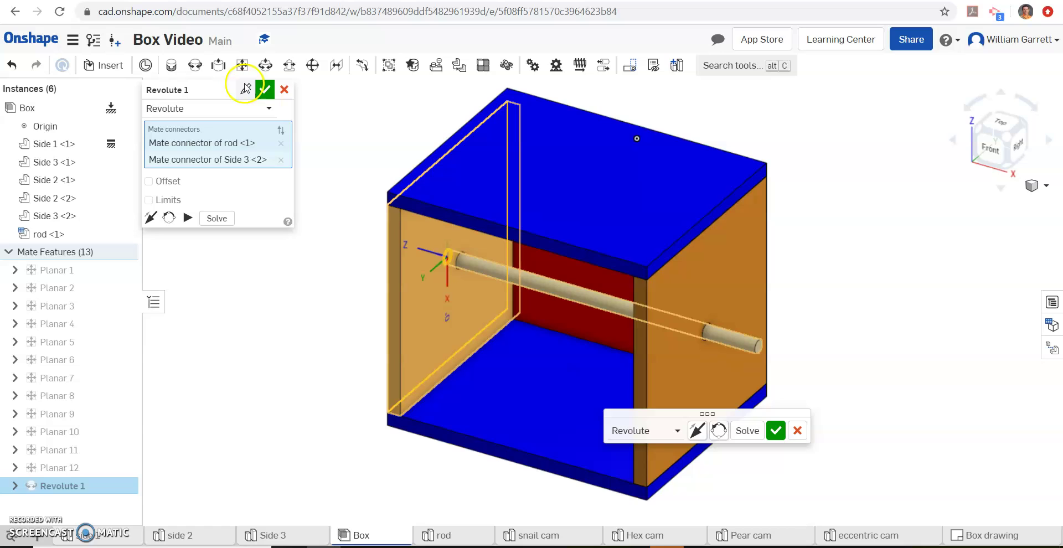
click(263, 90)
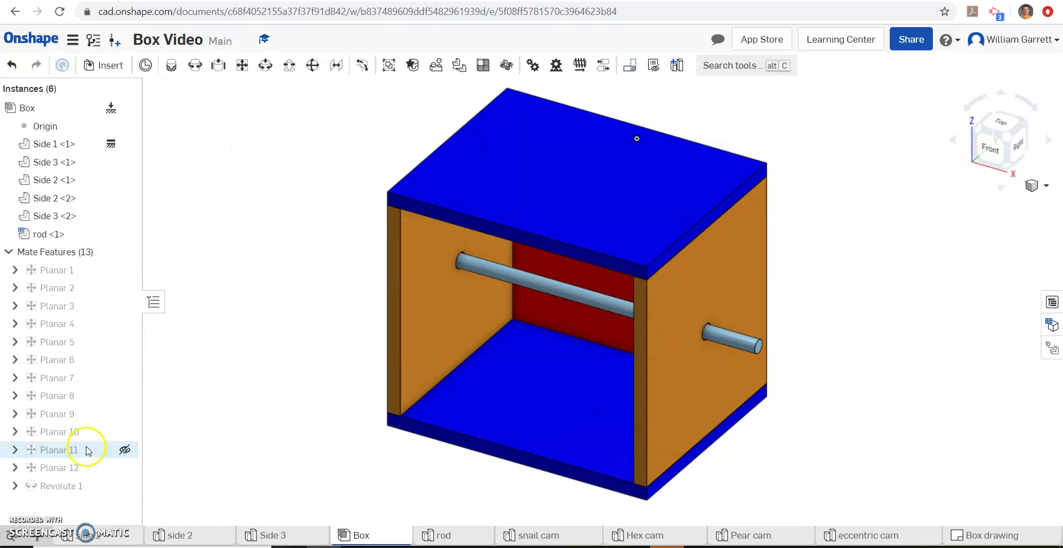
right_click(60, 485)
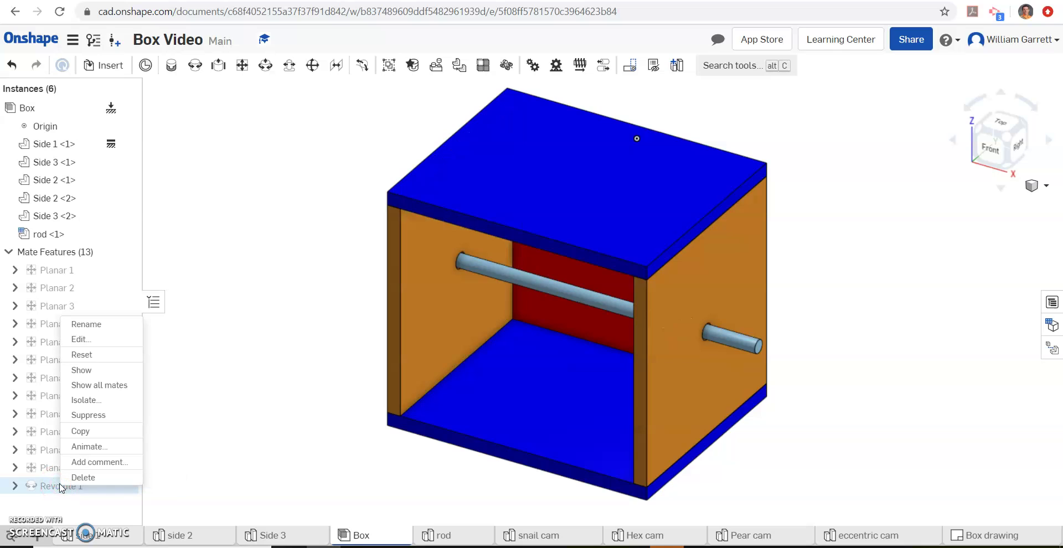
click(117, 343)
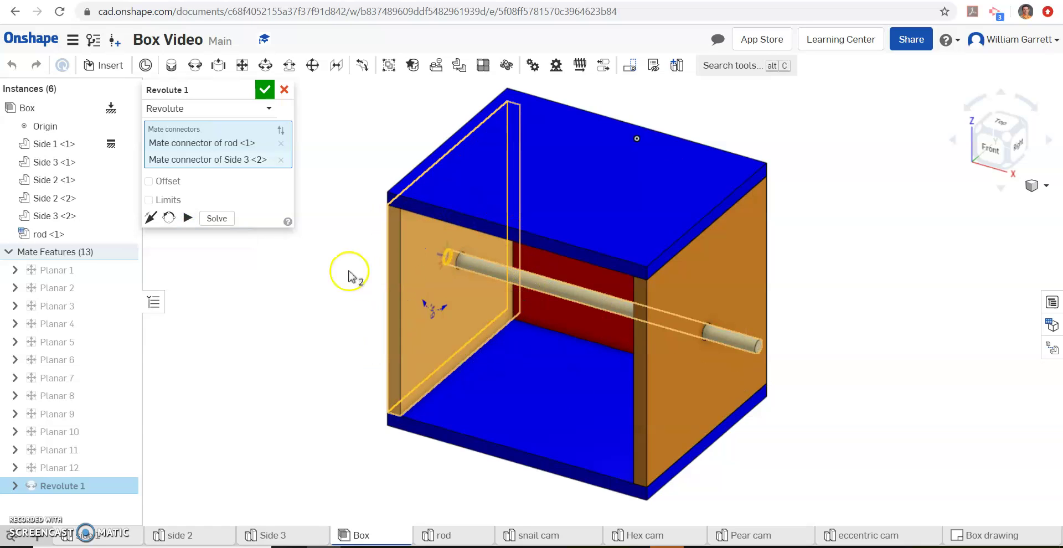
click(265, 90)
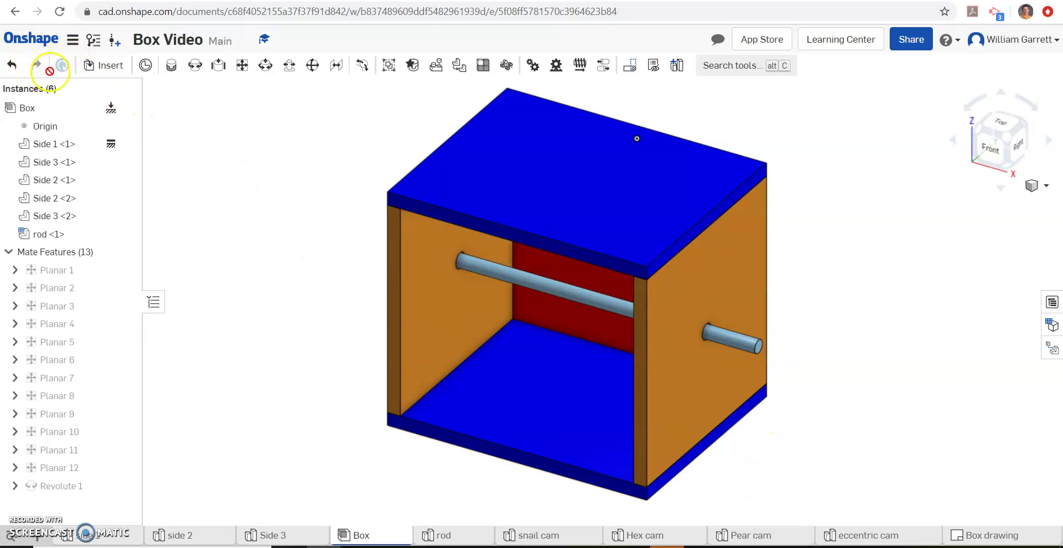
- Insert an Eccentric cam and a Pear cam, placing both unmated to the right of the box
click(109, 66)
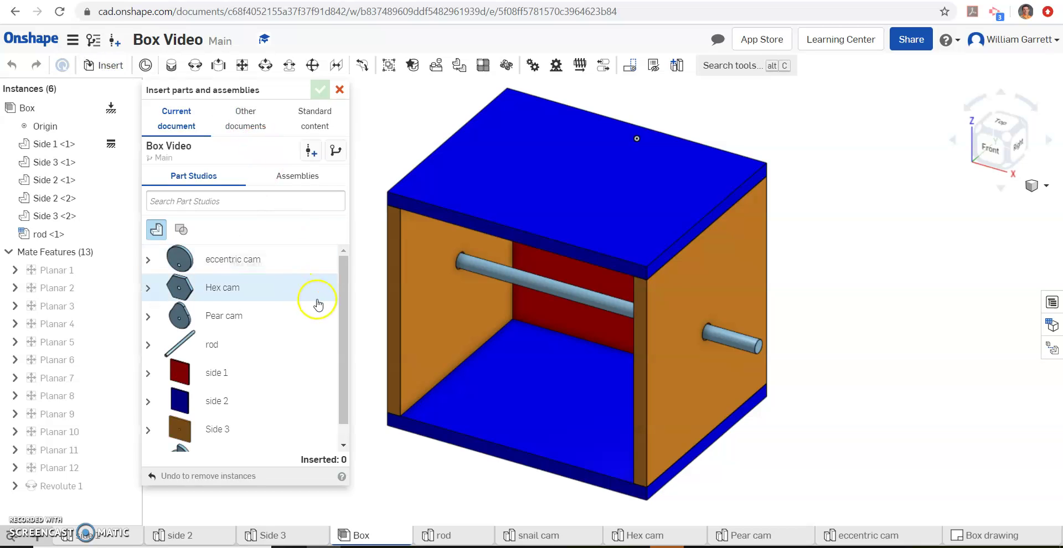
click(248, 263)
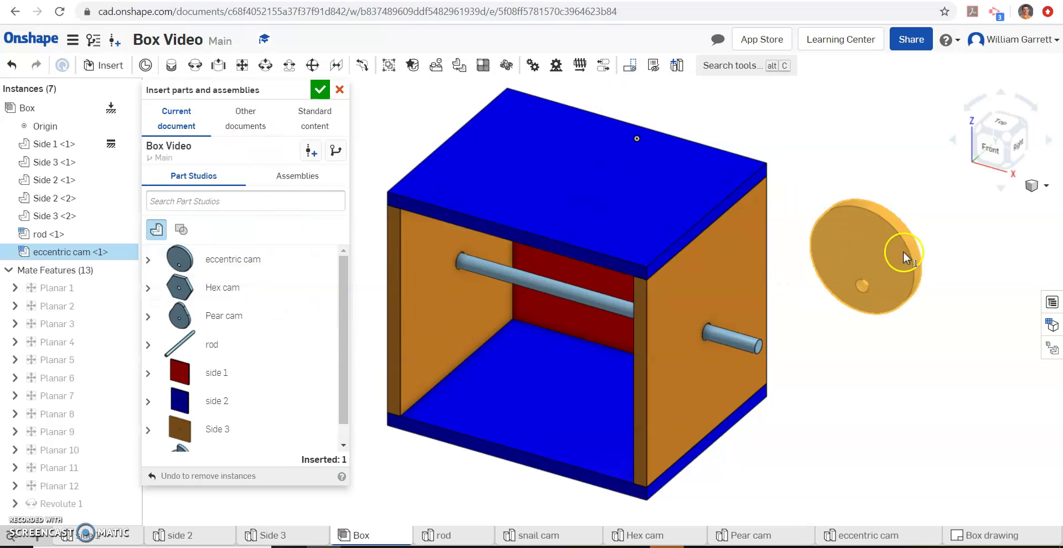
click(883, 264)
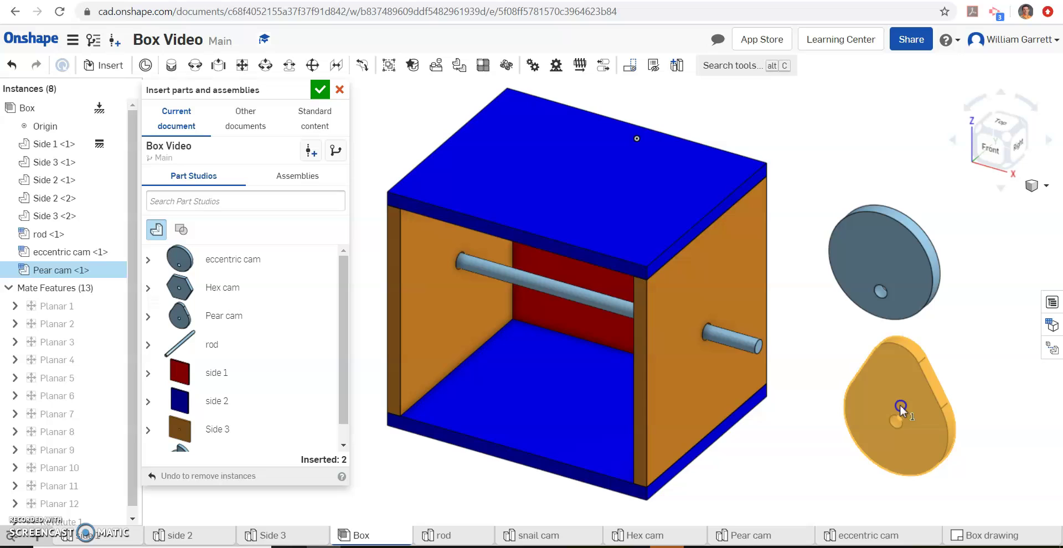
click(898, 404)
click(320, 90)
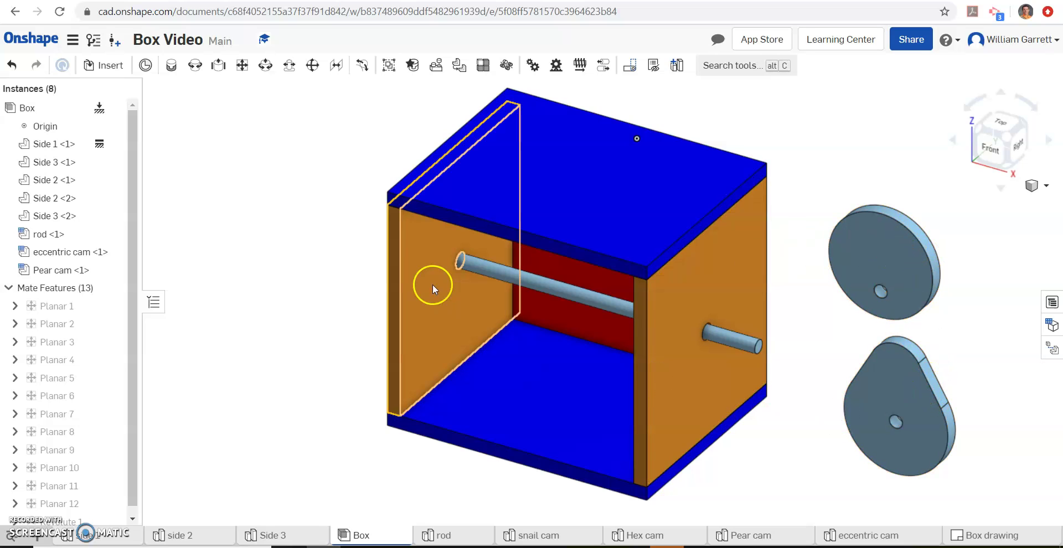
- Start a Fastened mate pairing the eccentric cam's centre-hole connector with the rod-end connector
click(170, 66)
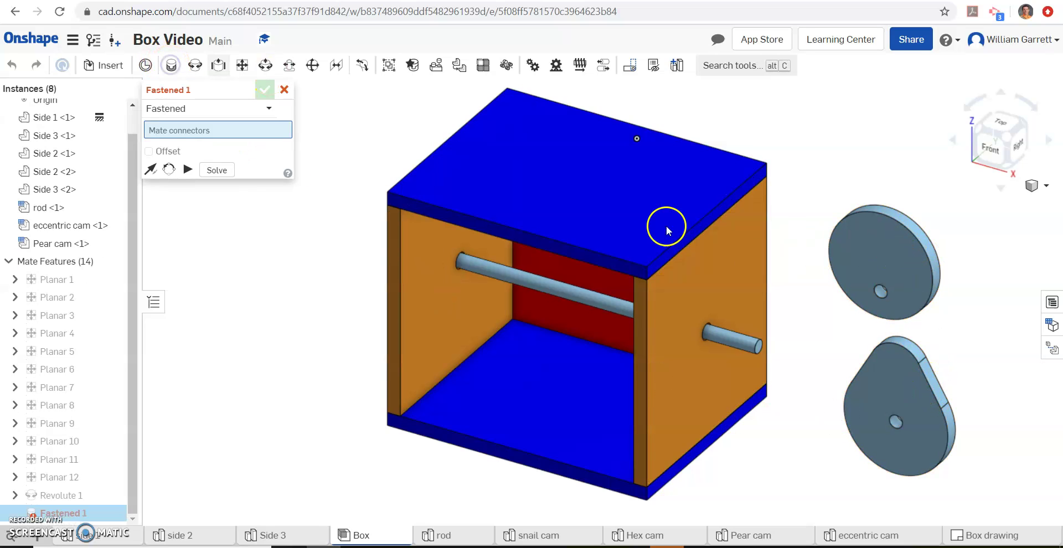
click(878, 293)
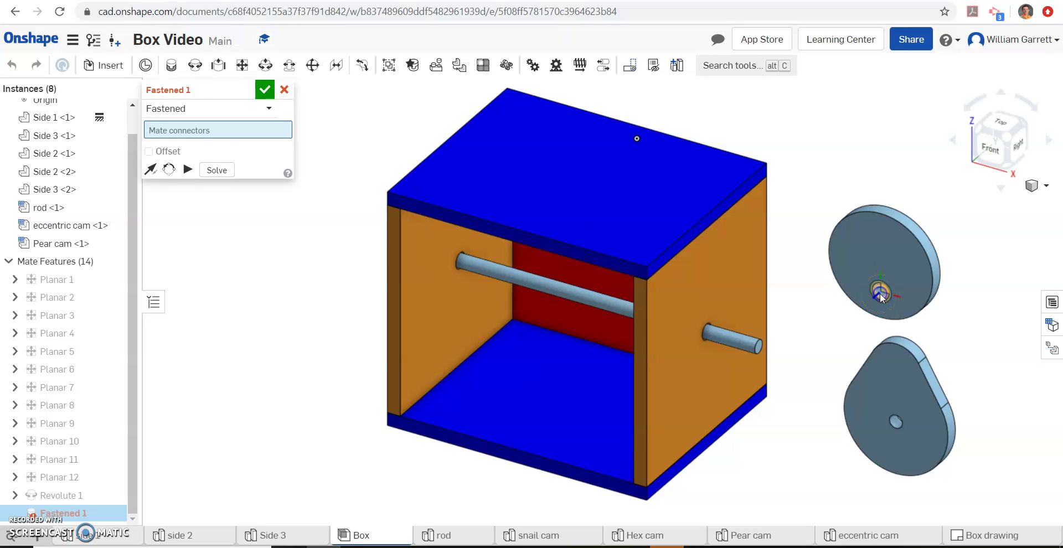
click(760, 349)
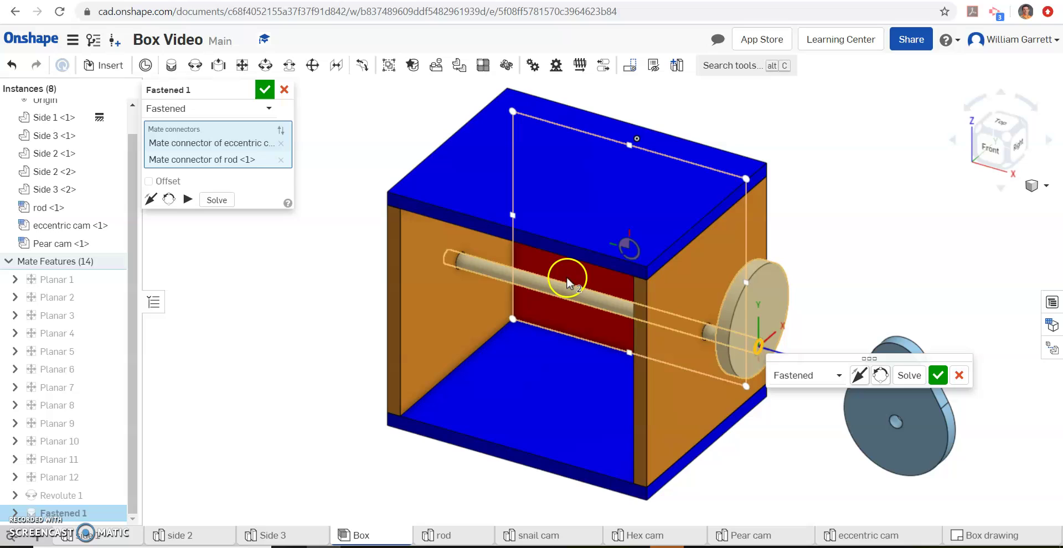
- Give Fastened 1 a -4 in Z offset so the eccentric cam sits inside the box, then confirm
click(149, 182)
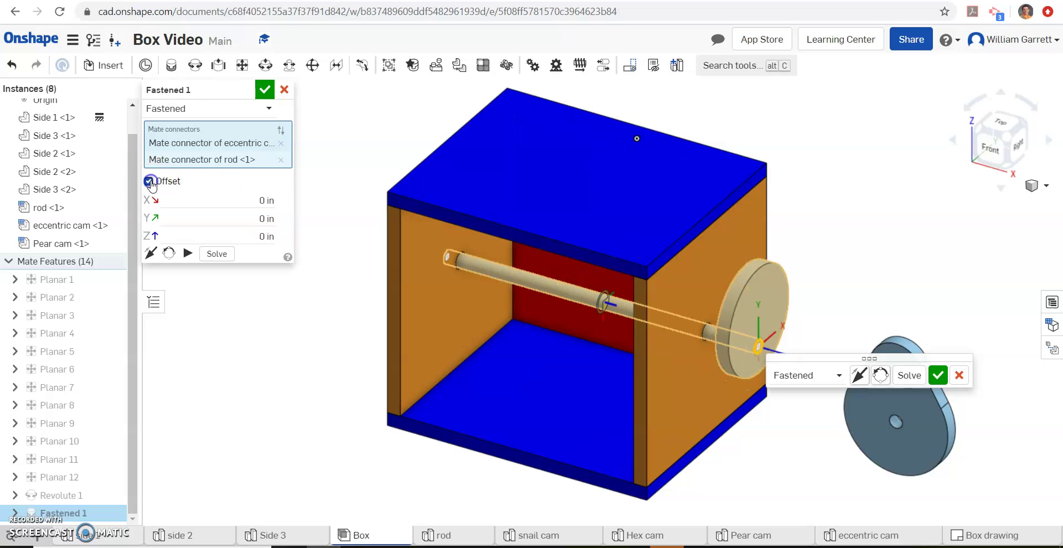
click(253, 236)
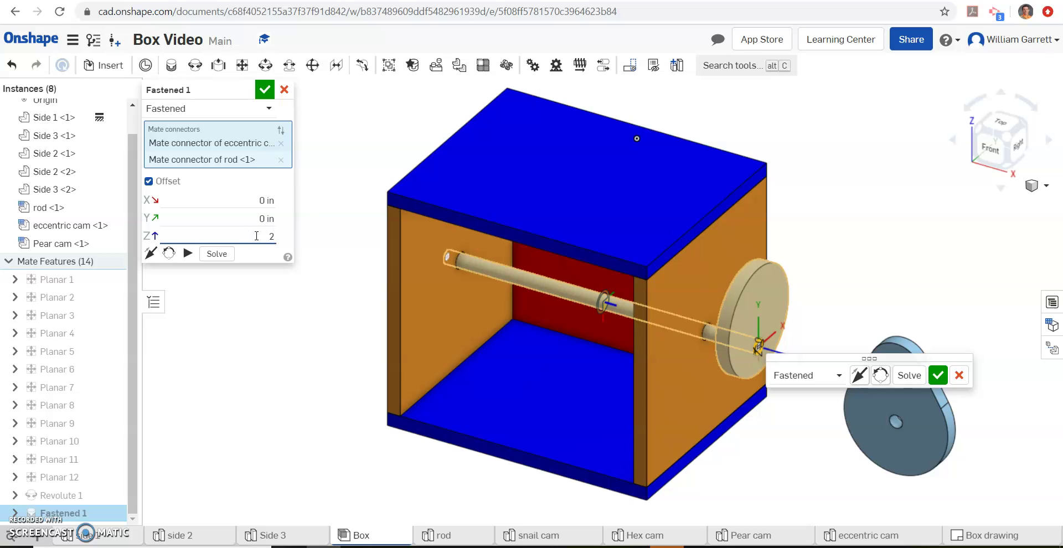
key(Return)
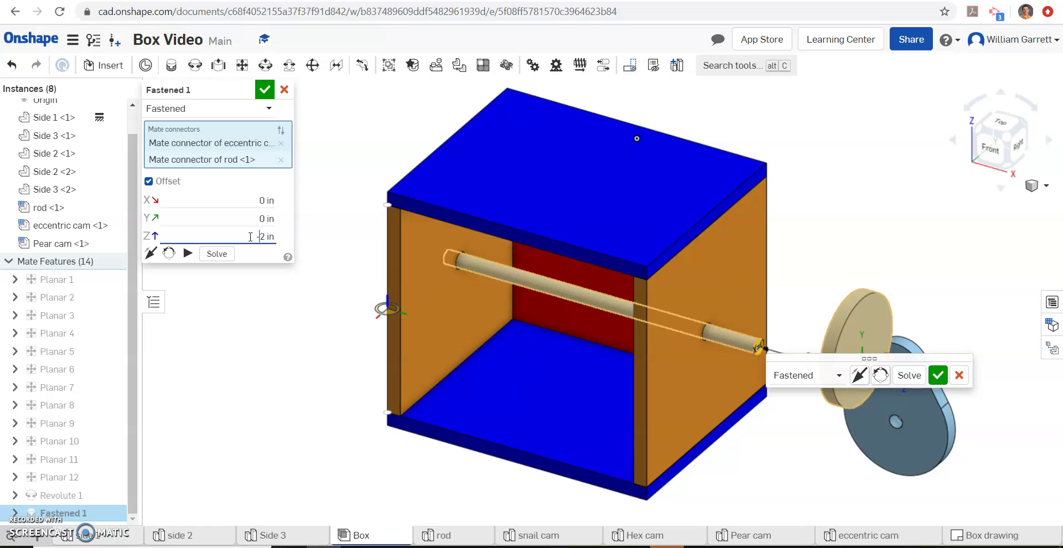
key(Return)
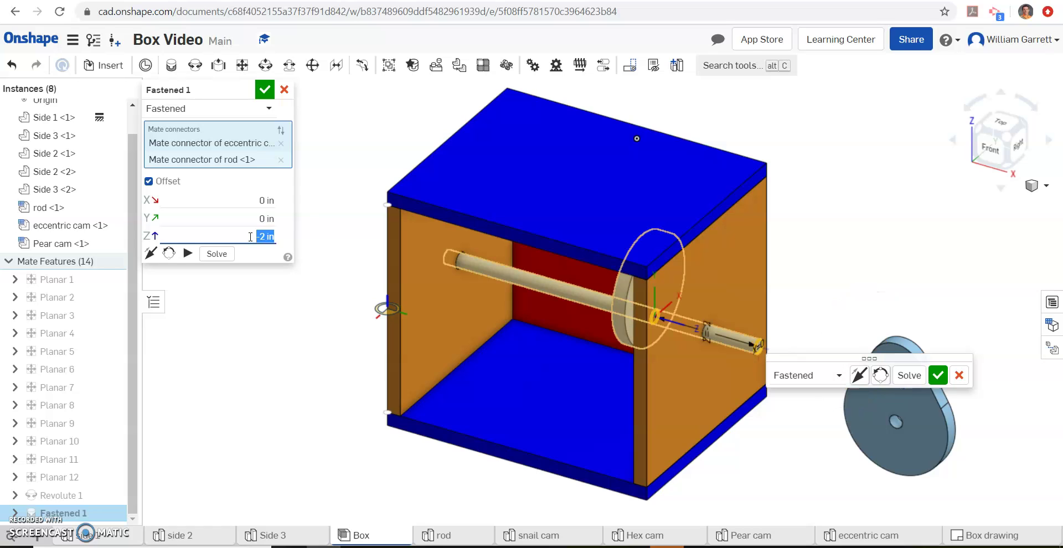
click(264, 236)
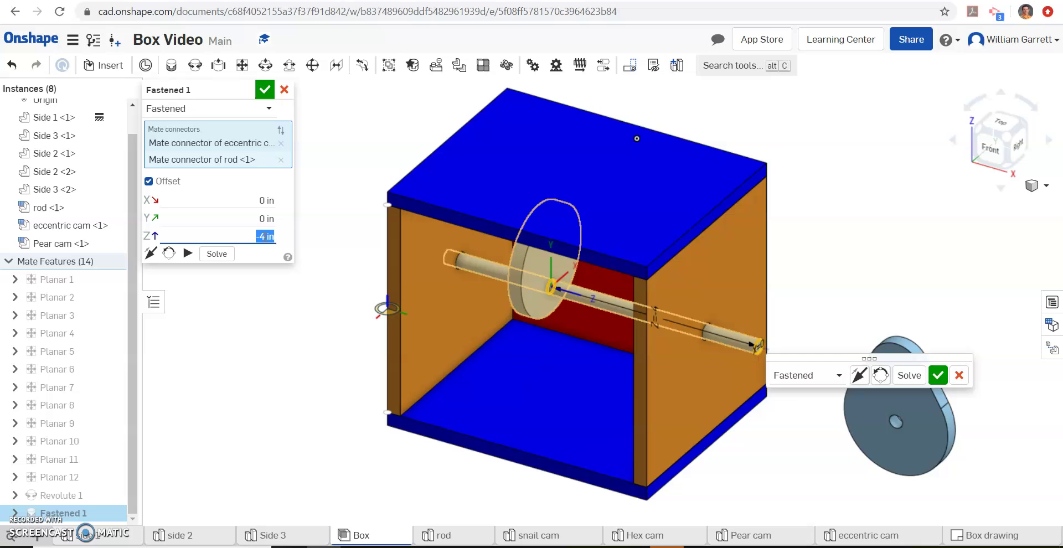
click(990, 147)
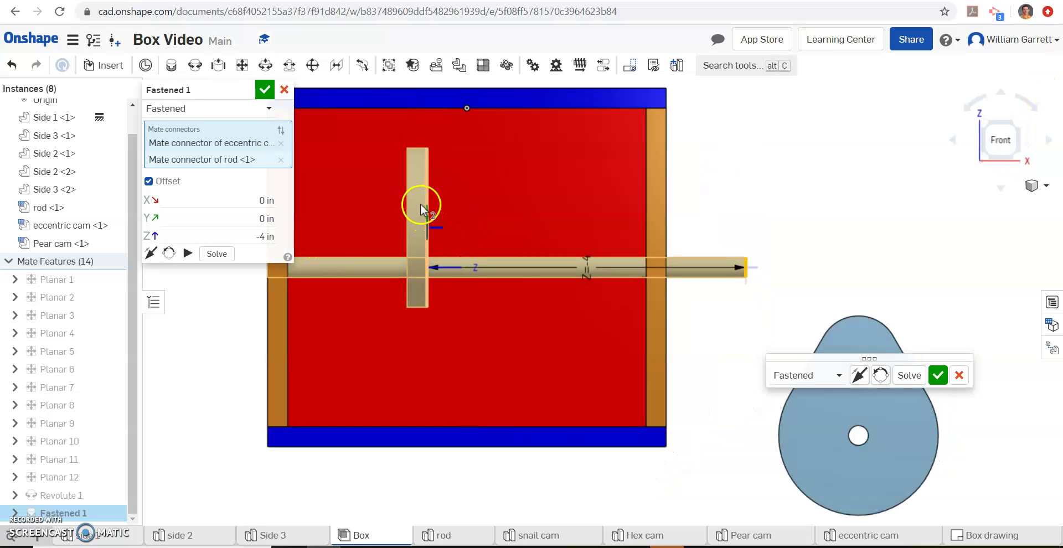
click(1021, 133)
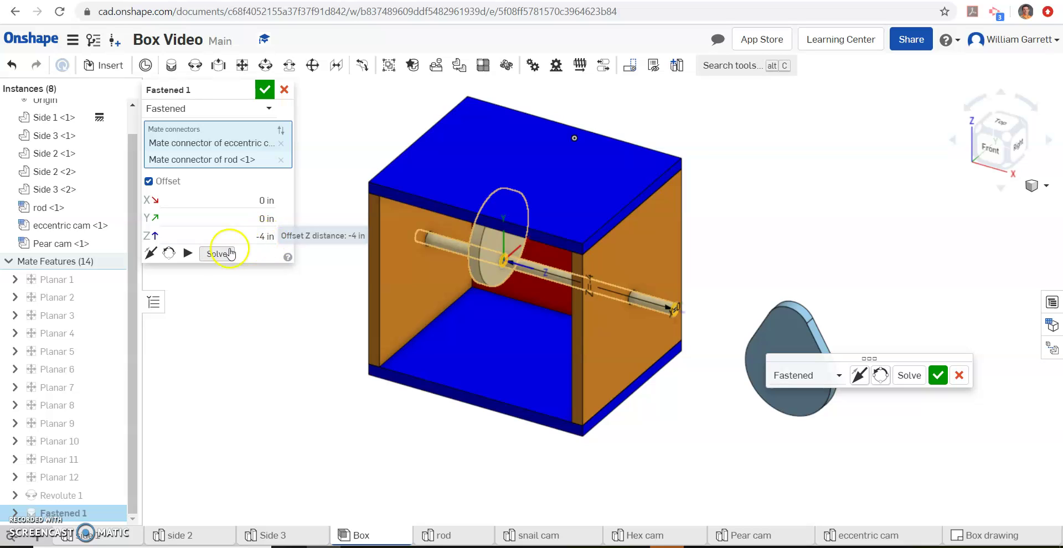
click(265, 89)
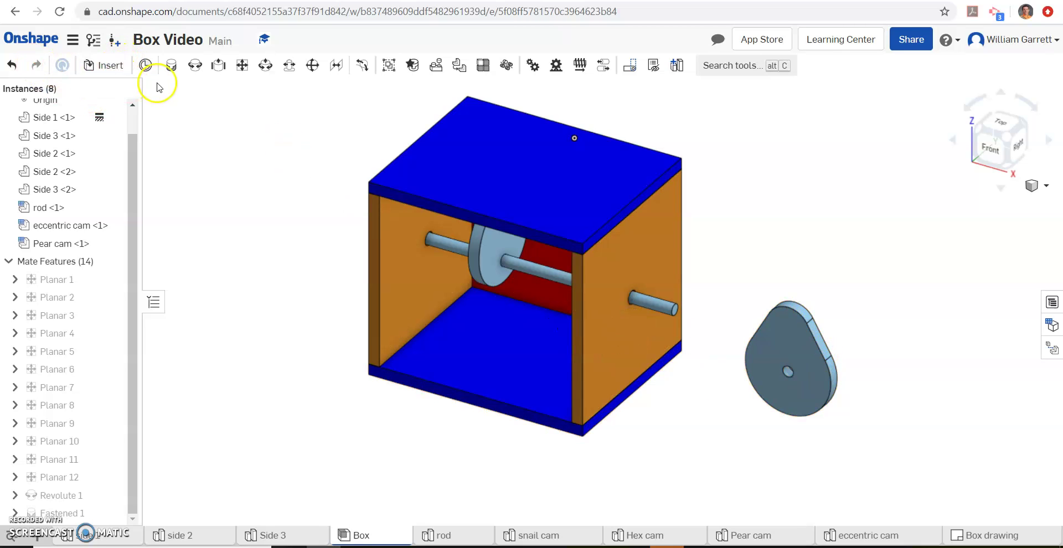
- Fasten the Pear cam's centre hole to the rod's outer end, offset -2 in along Z
click(172, 65)
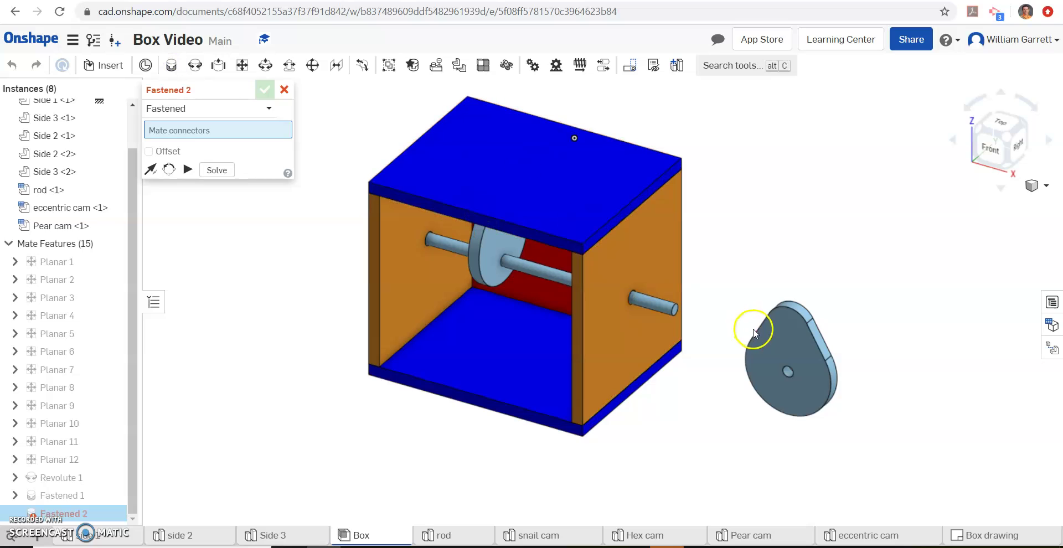
click(785, 371)
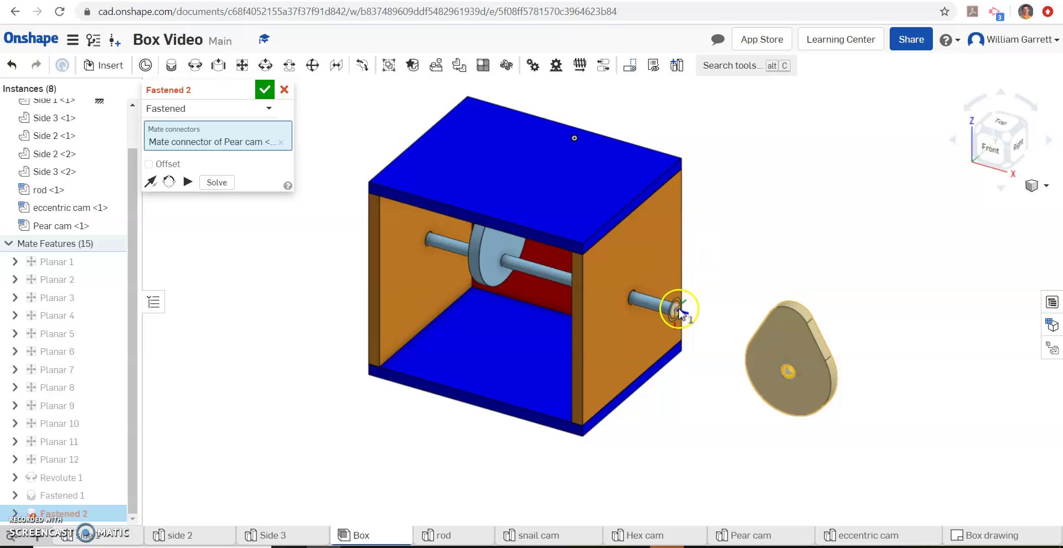
click(679, 310)
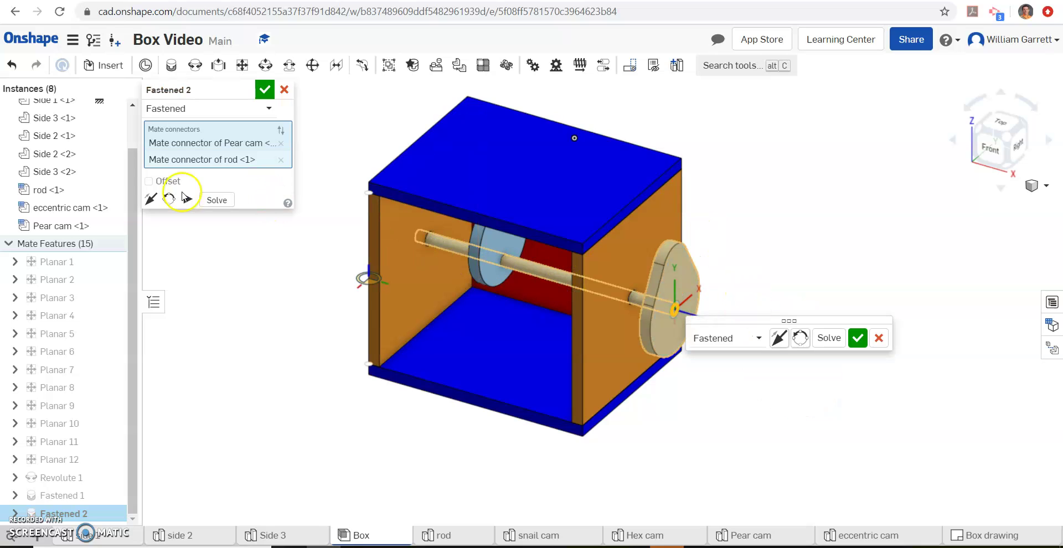
click(148, 183)
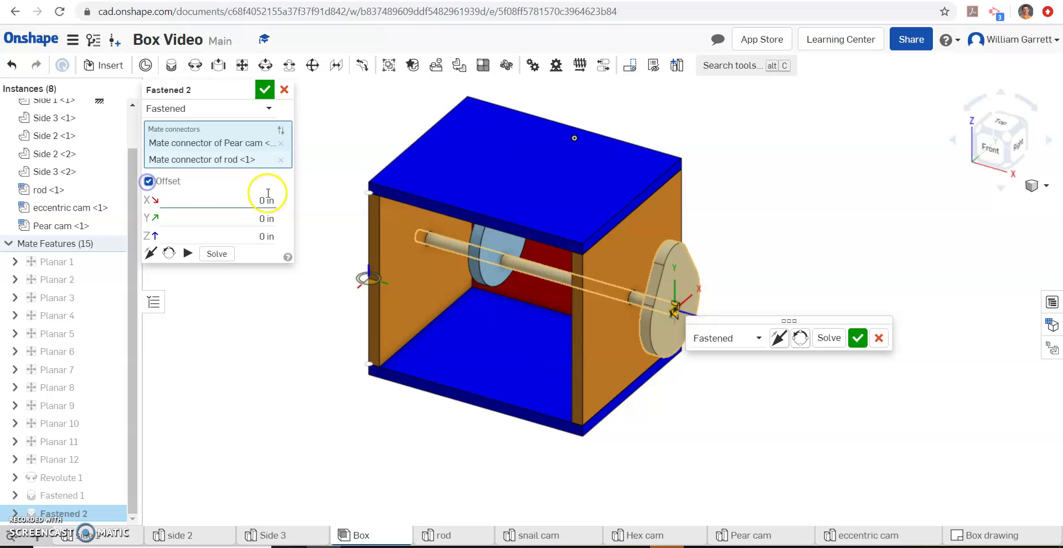
click(249, 237)
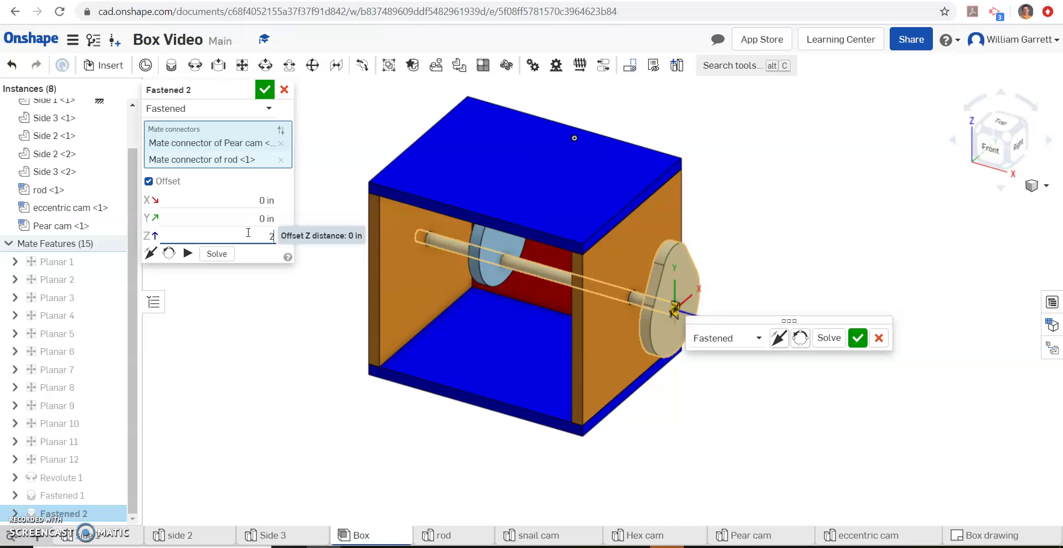
key(Return)
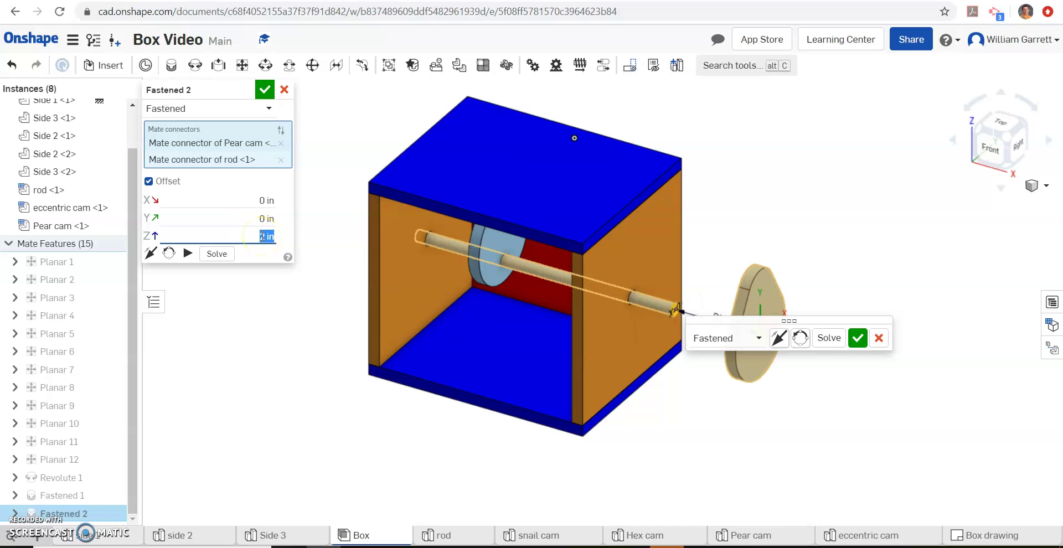
click(250, 236)
click(995, 150)
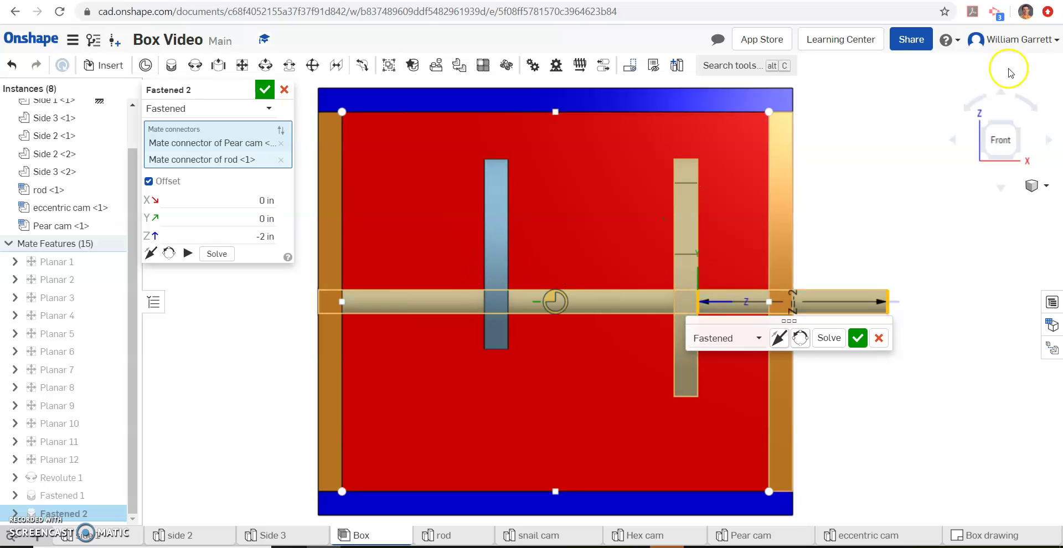
click(1017, 124)
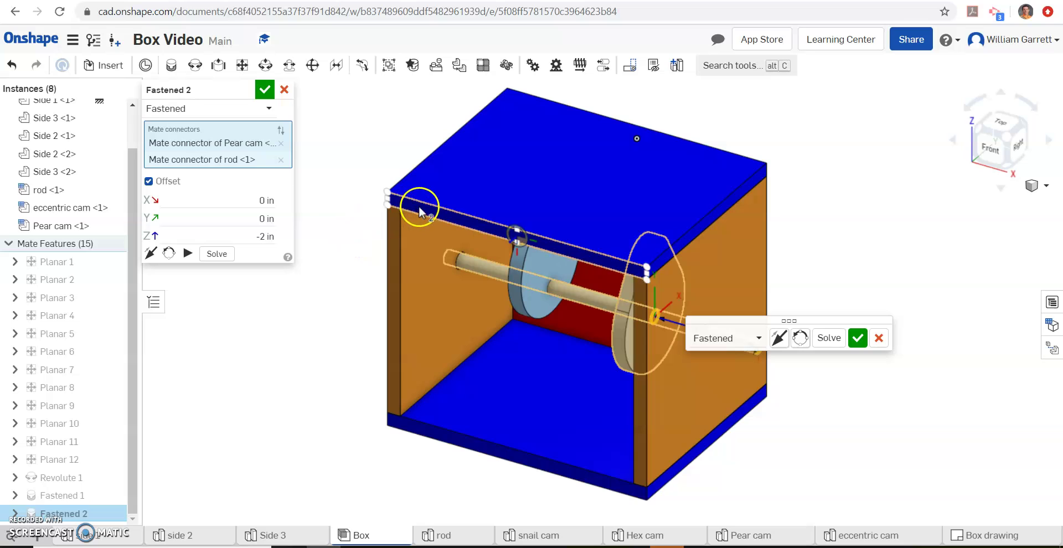
click(266, 90)
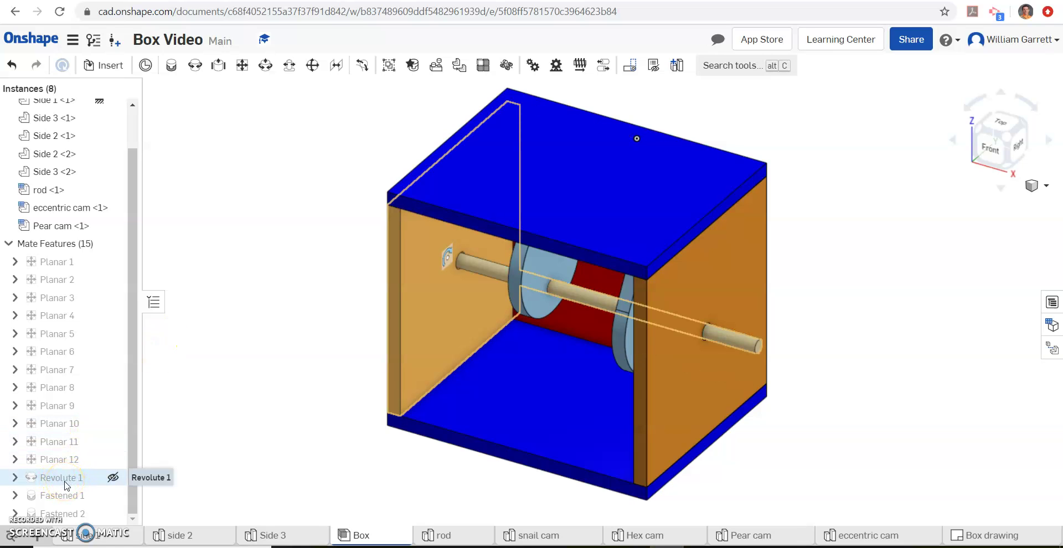
- Animate Revolute 1 from 0 to 360 deg so the rod and both cams spin
right_click(65, 485)
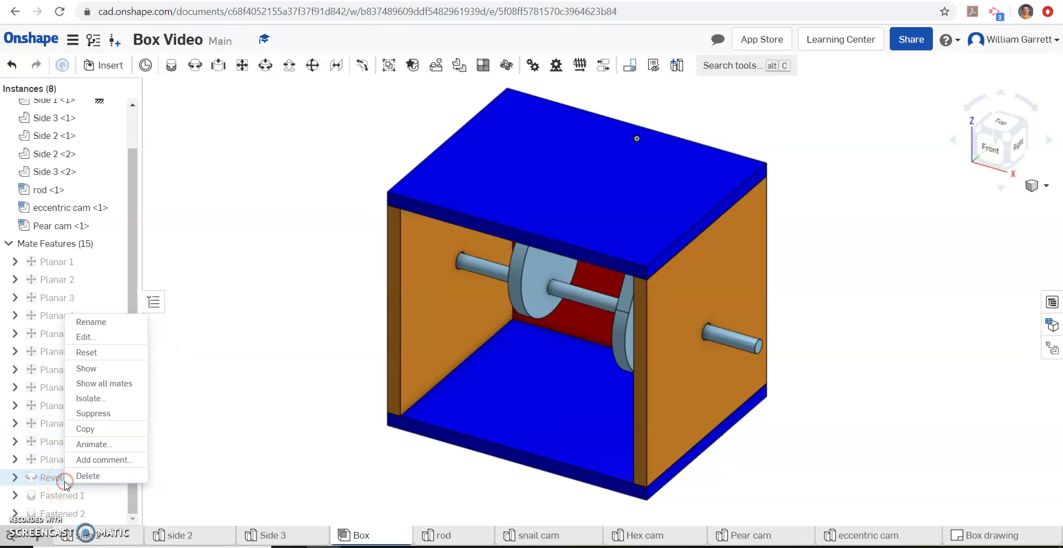
click(89, 446)
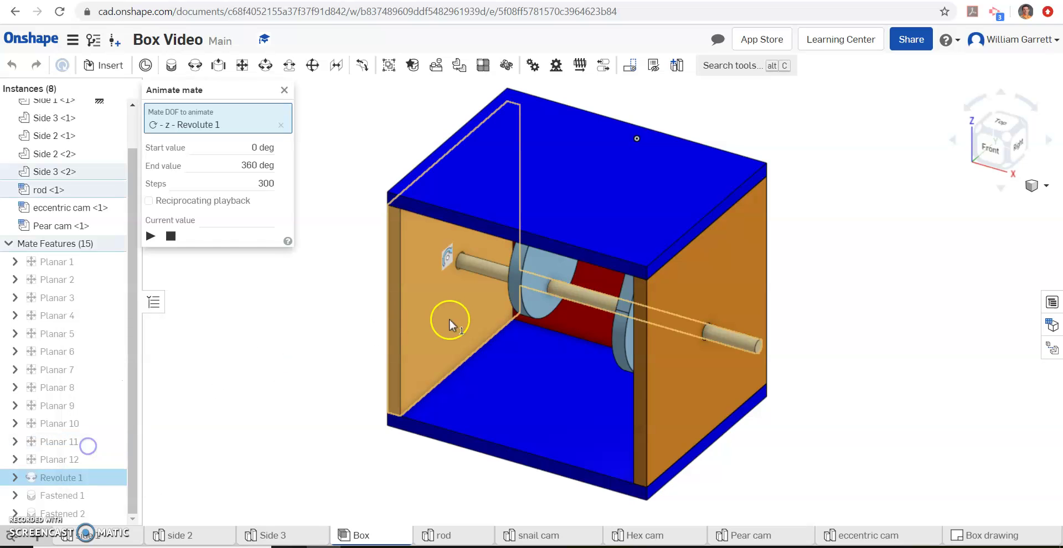
click(158, 238)
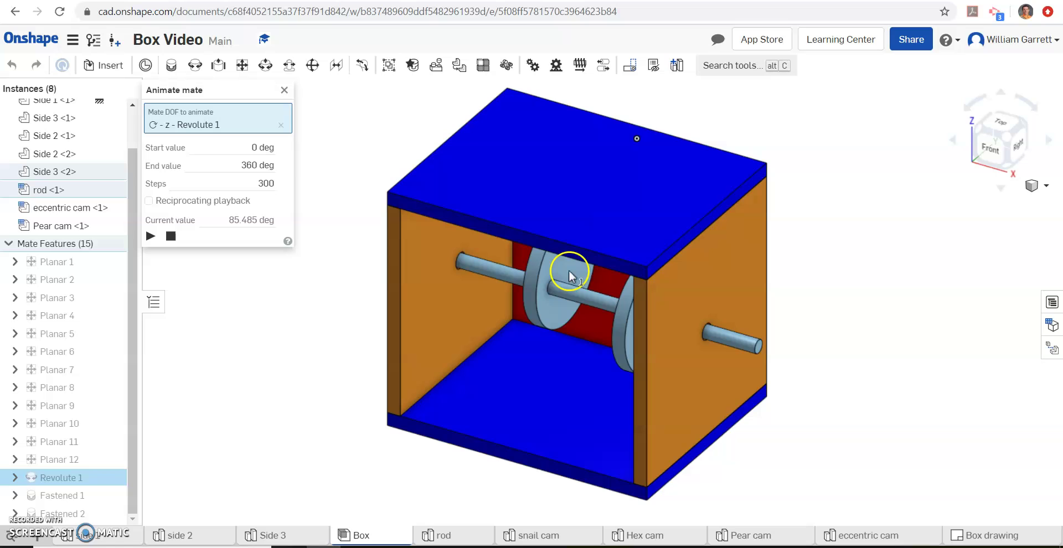